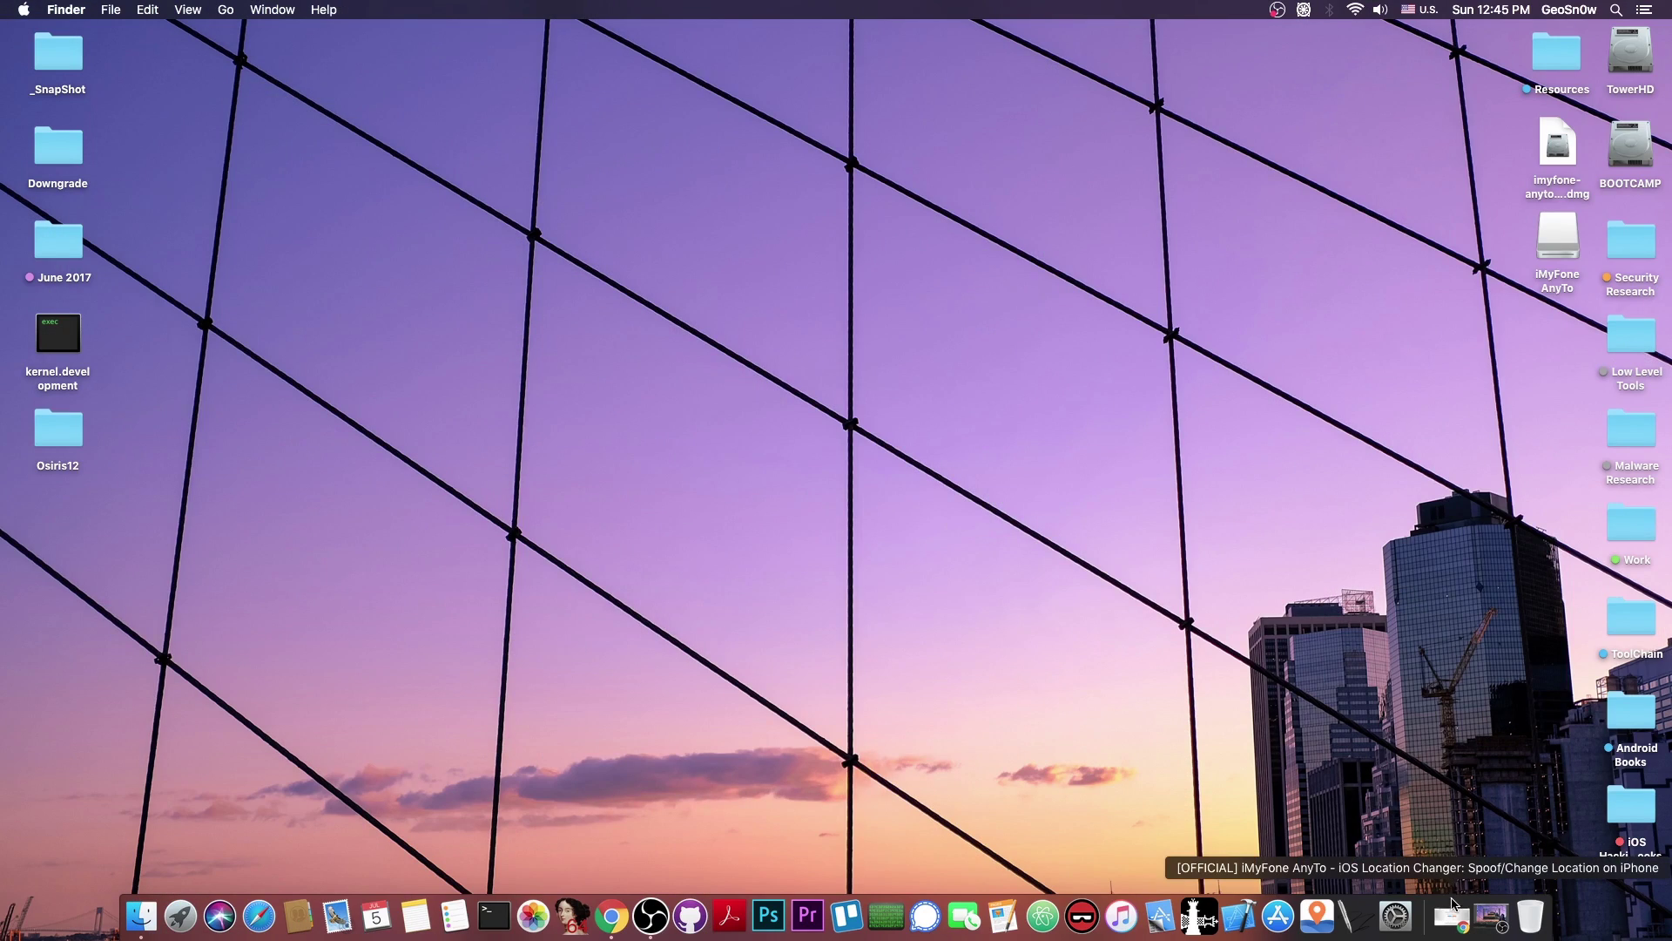
# Restore the Chrome window showing the AnyTo product page and scroll to its GPS movement section
pyautogui.click(1451, 916)
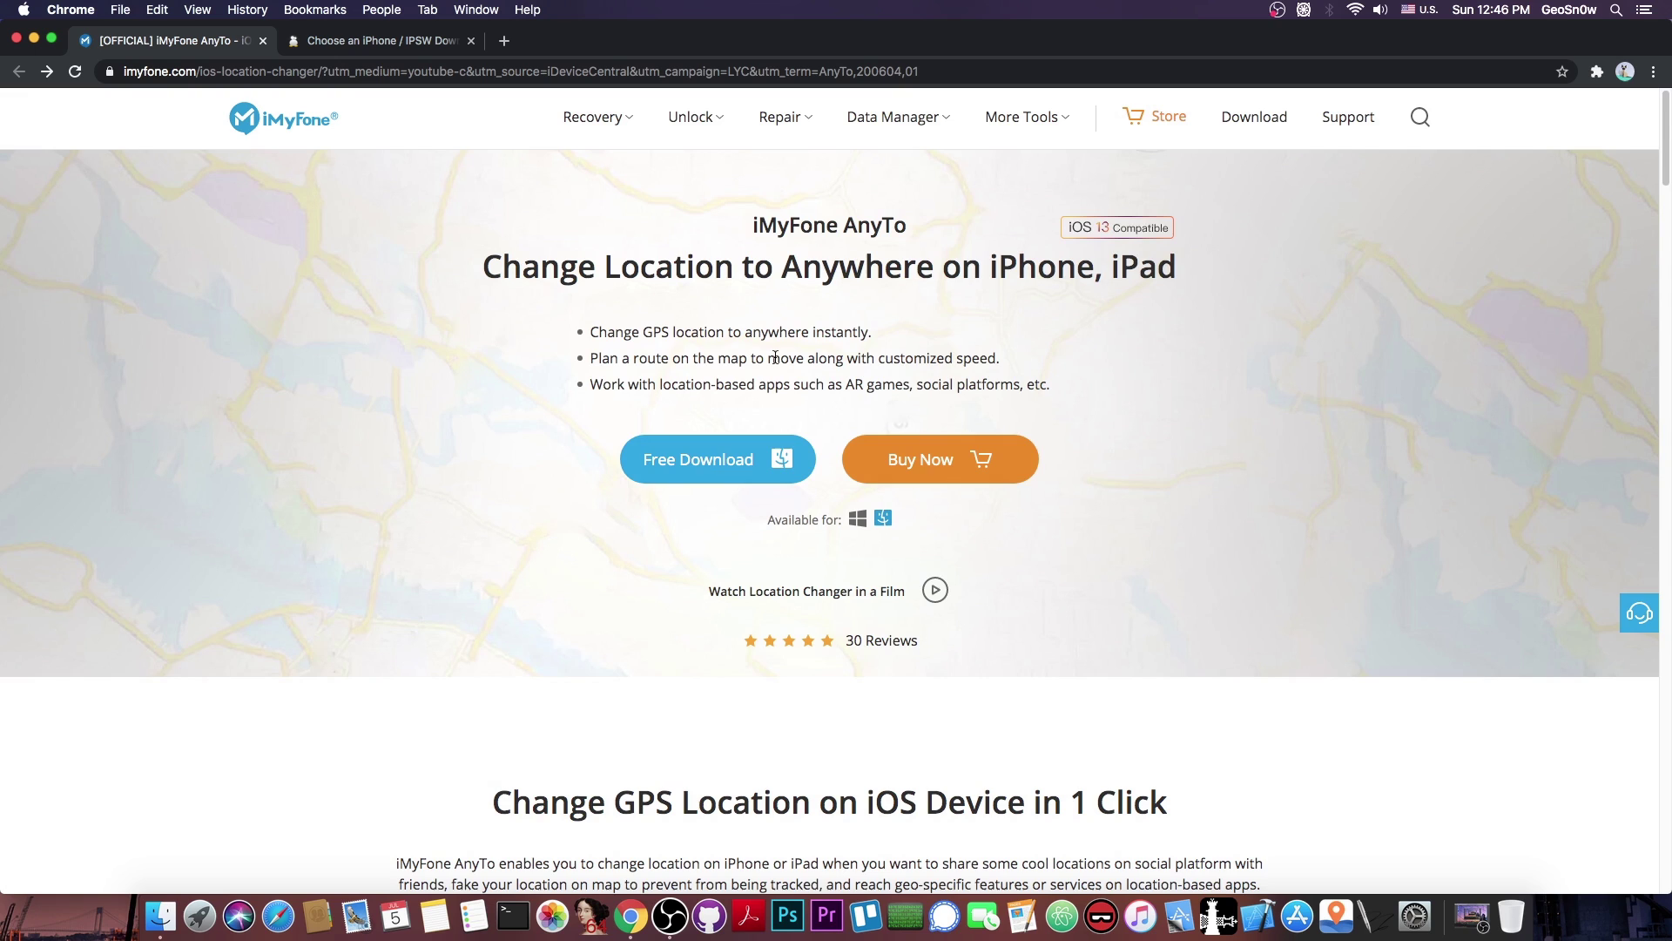
pyautogui.scroll(-6, 811, 296)
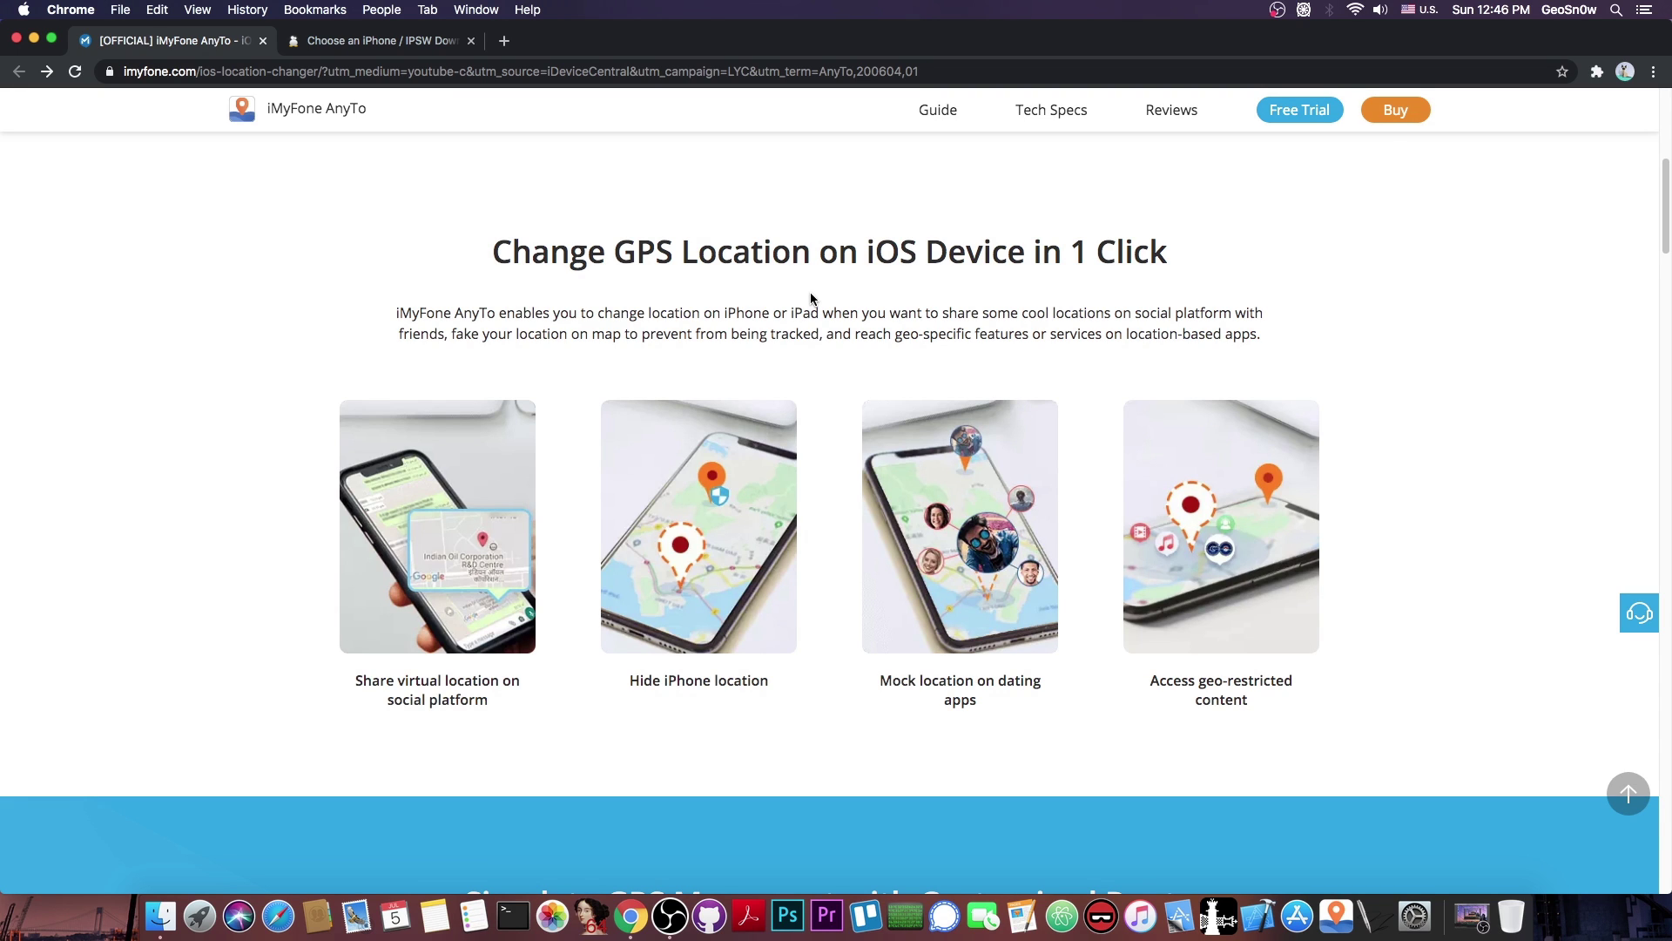
# Show the Multi-spot Mode route demo on the AnyTo page, then return to the top heading
pyautogui.scroll(-4, 810, 299)
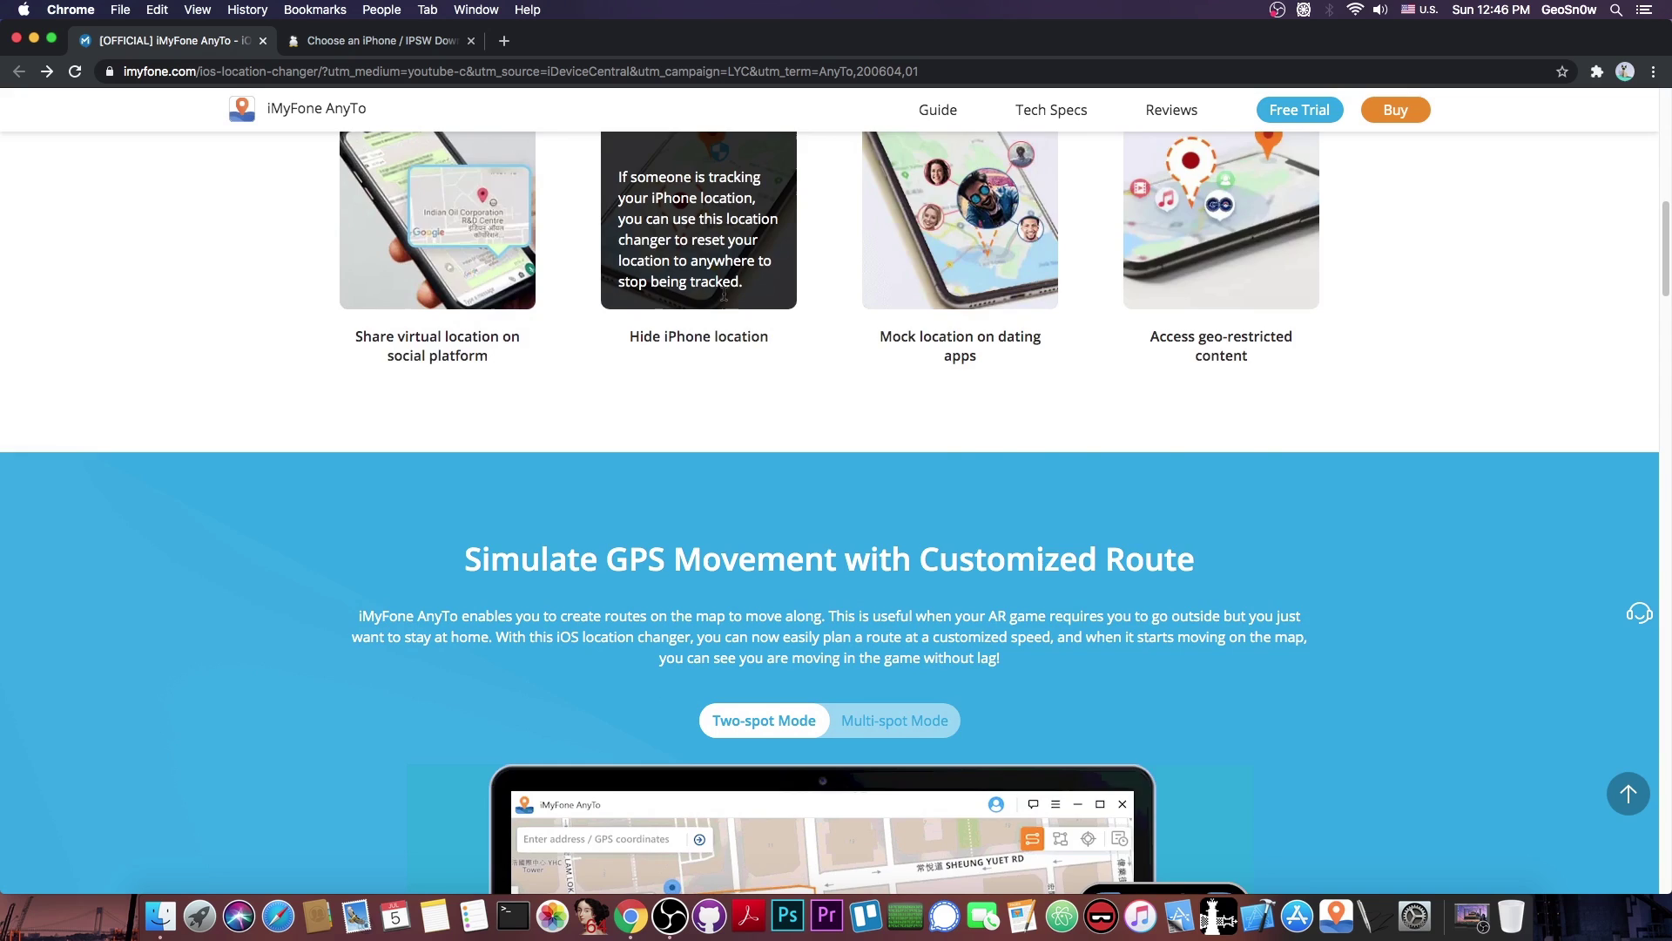
pyautogui.scroll(-4, 650, 388)
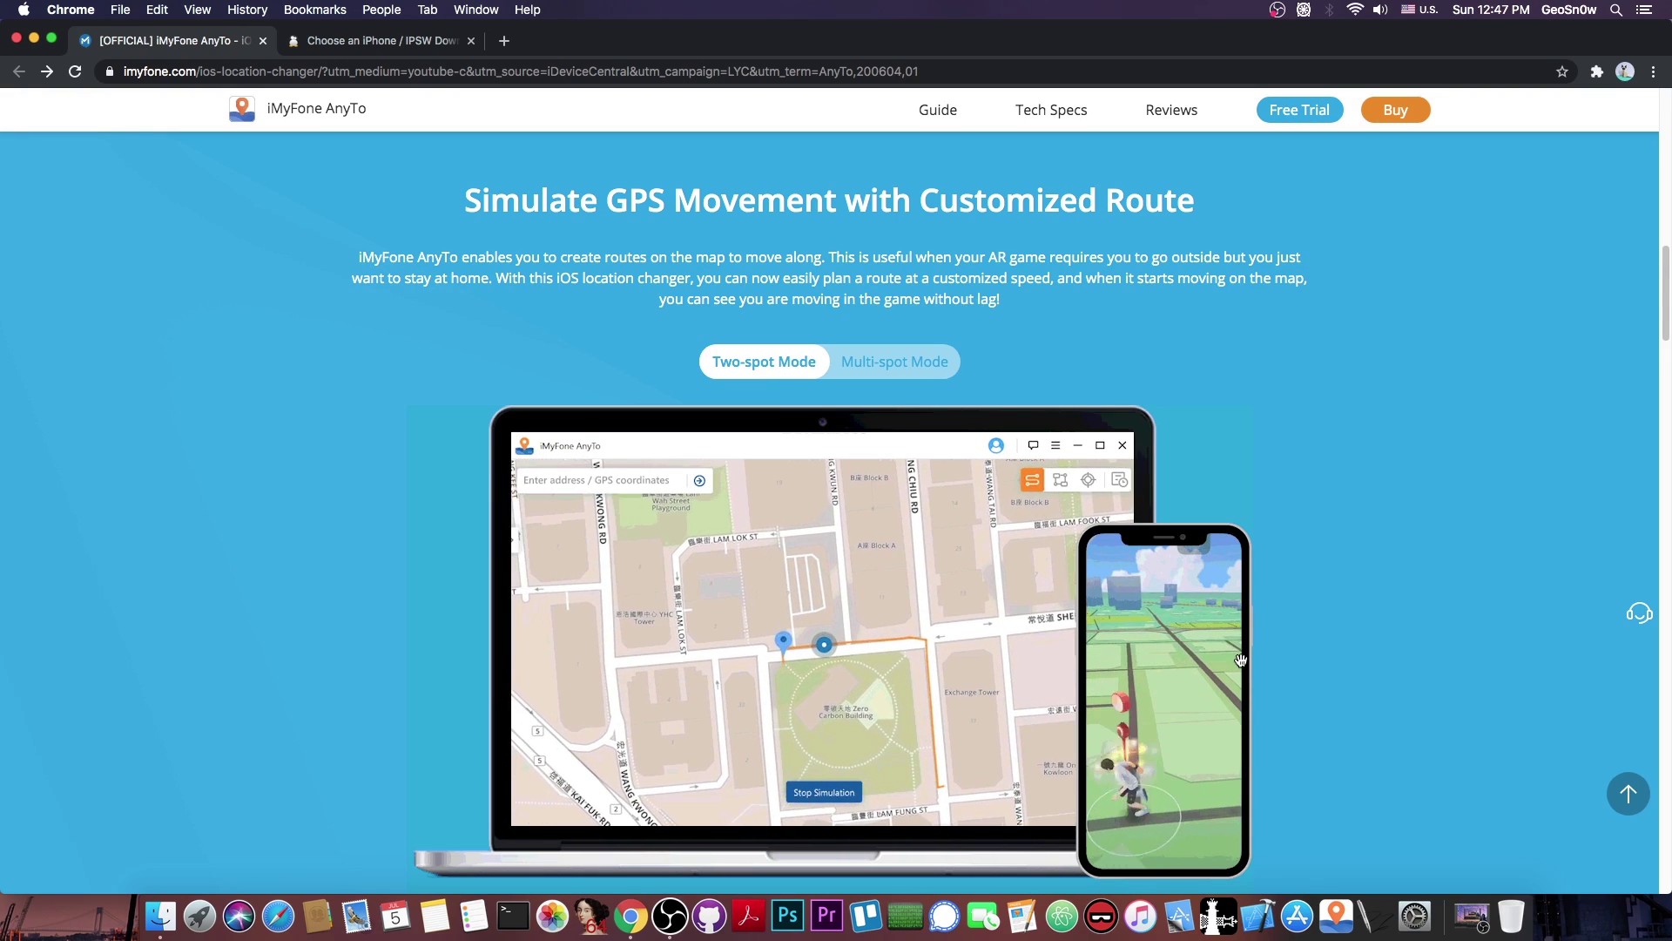
pyautogui.click(862, 371)
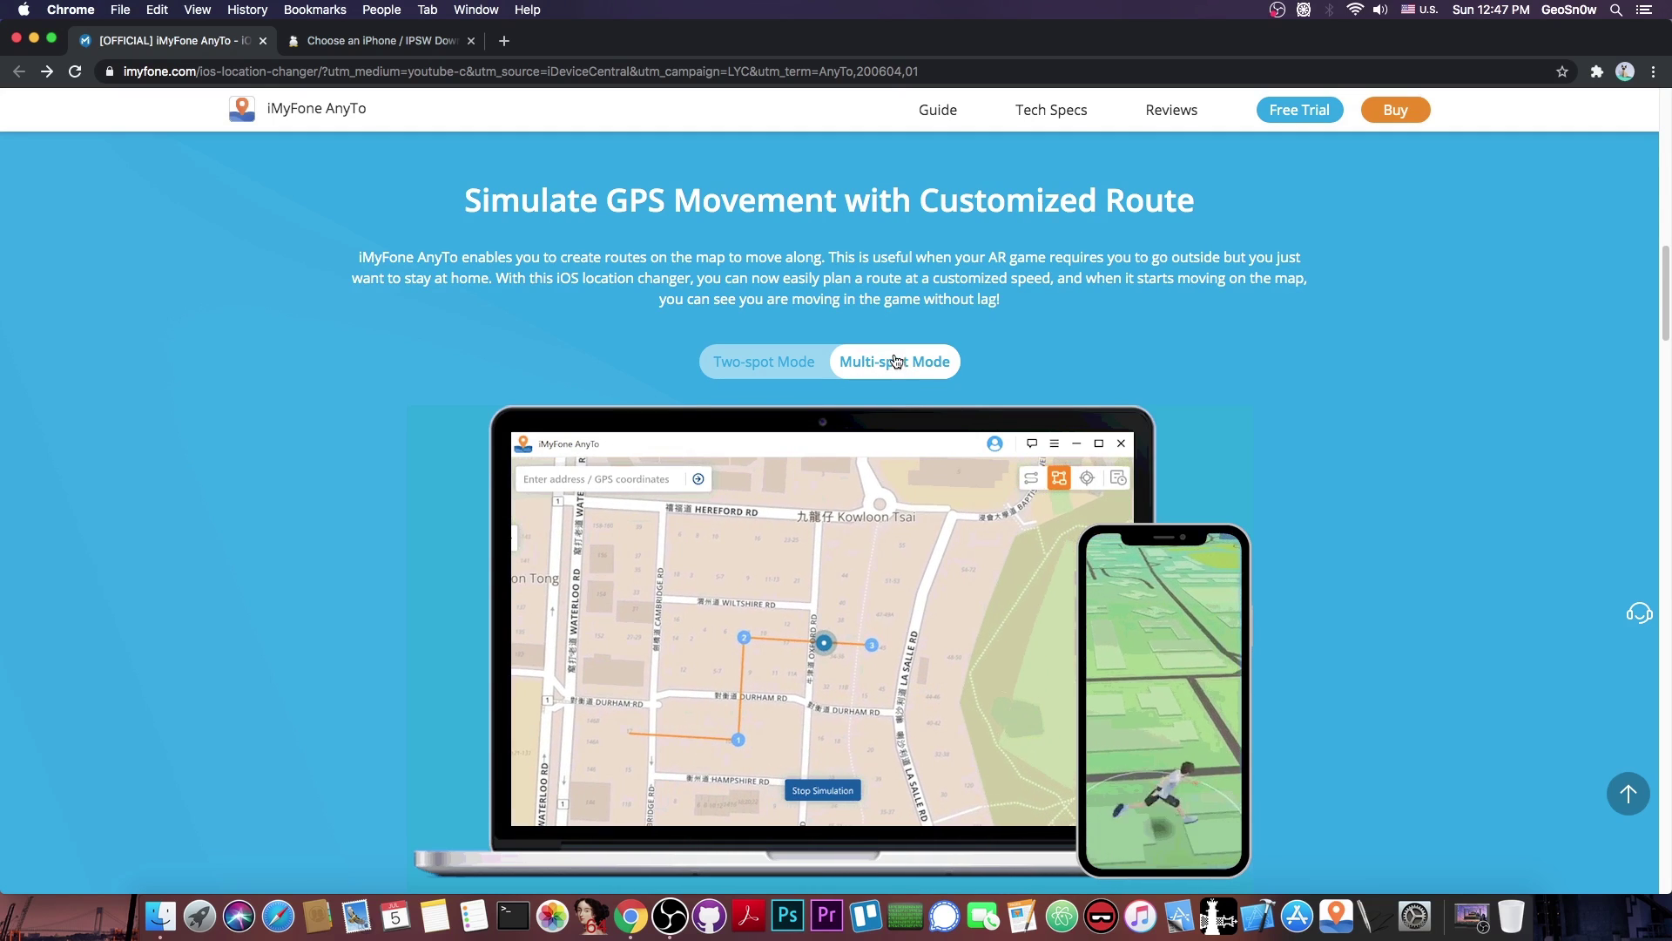
pyautogui.scroll(-7, 1141, 360)
pyautogui.scroll(8, 1142, 361)
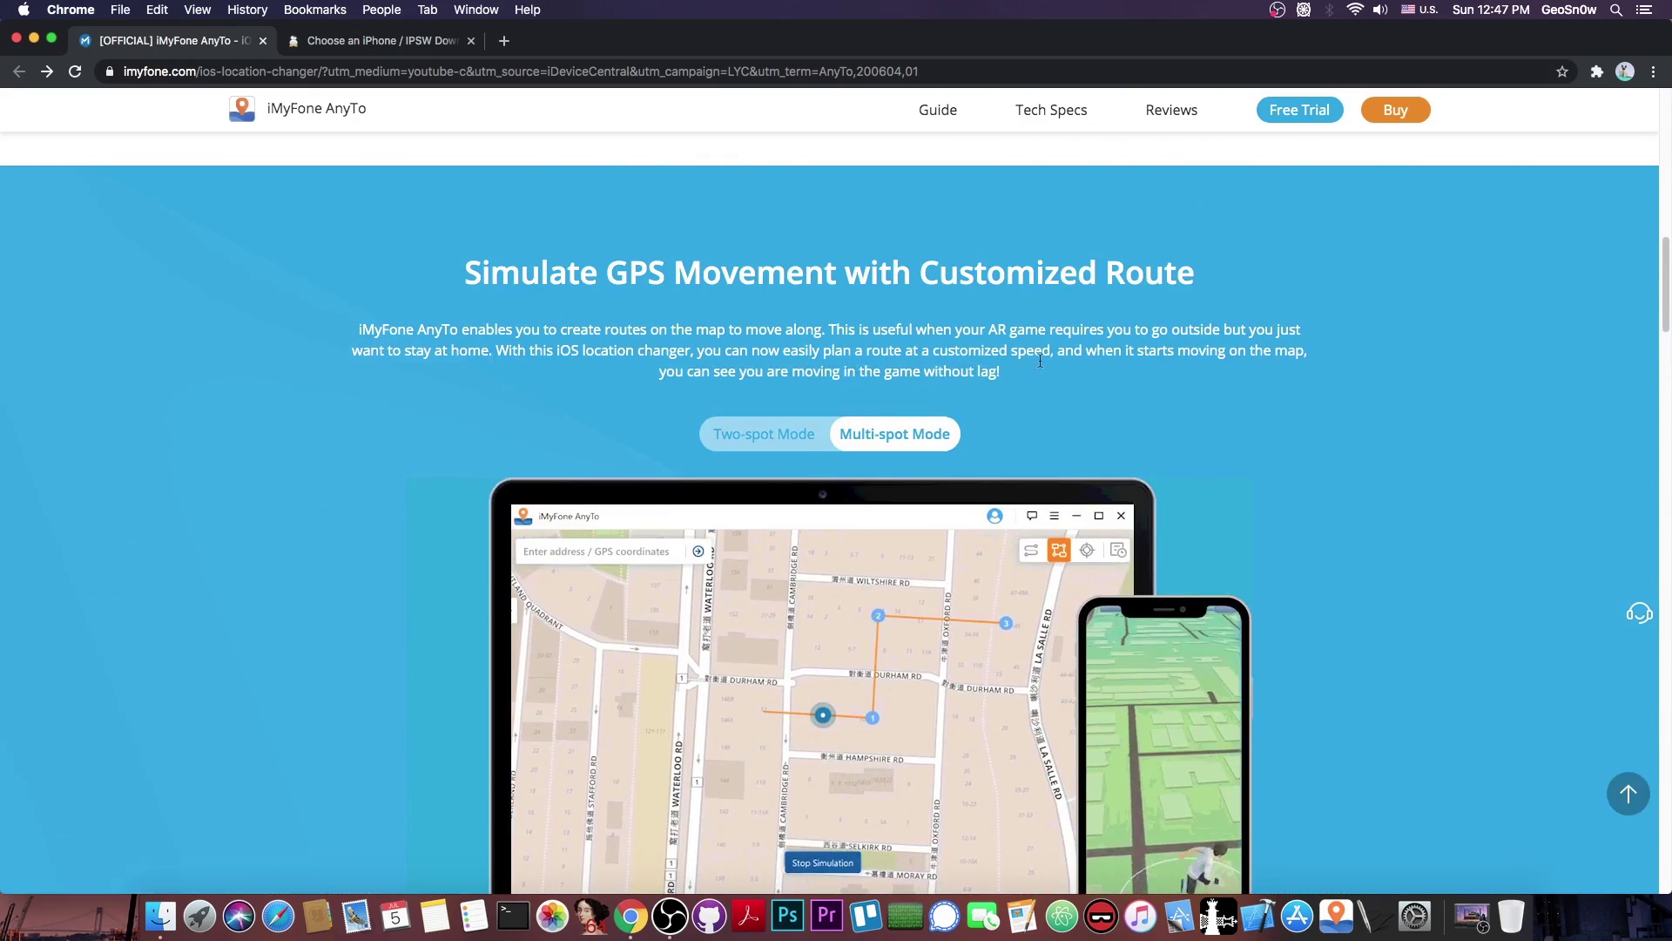
pyautogui.scroll(-3, 1056, 427)
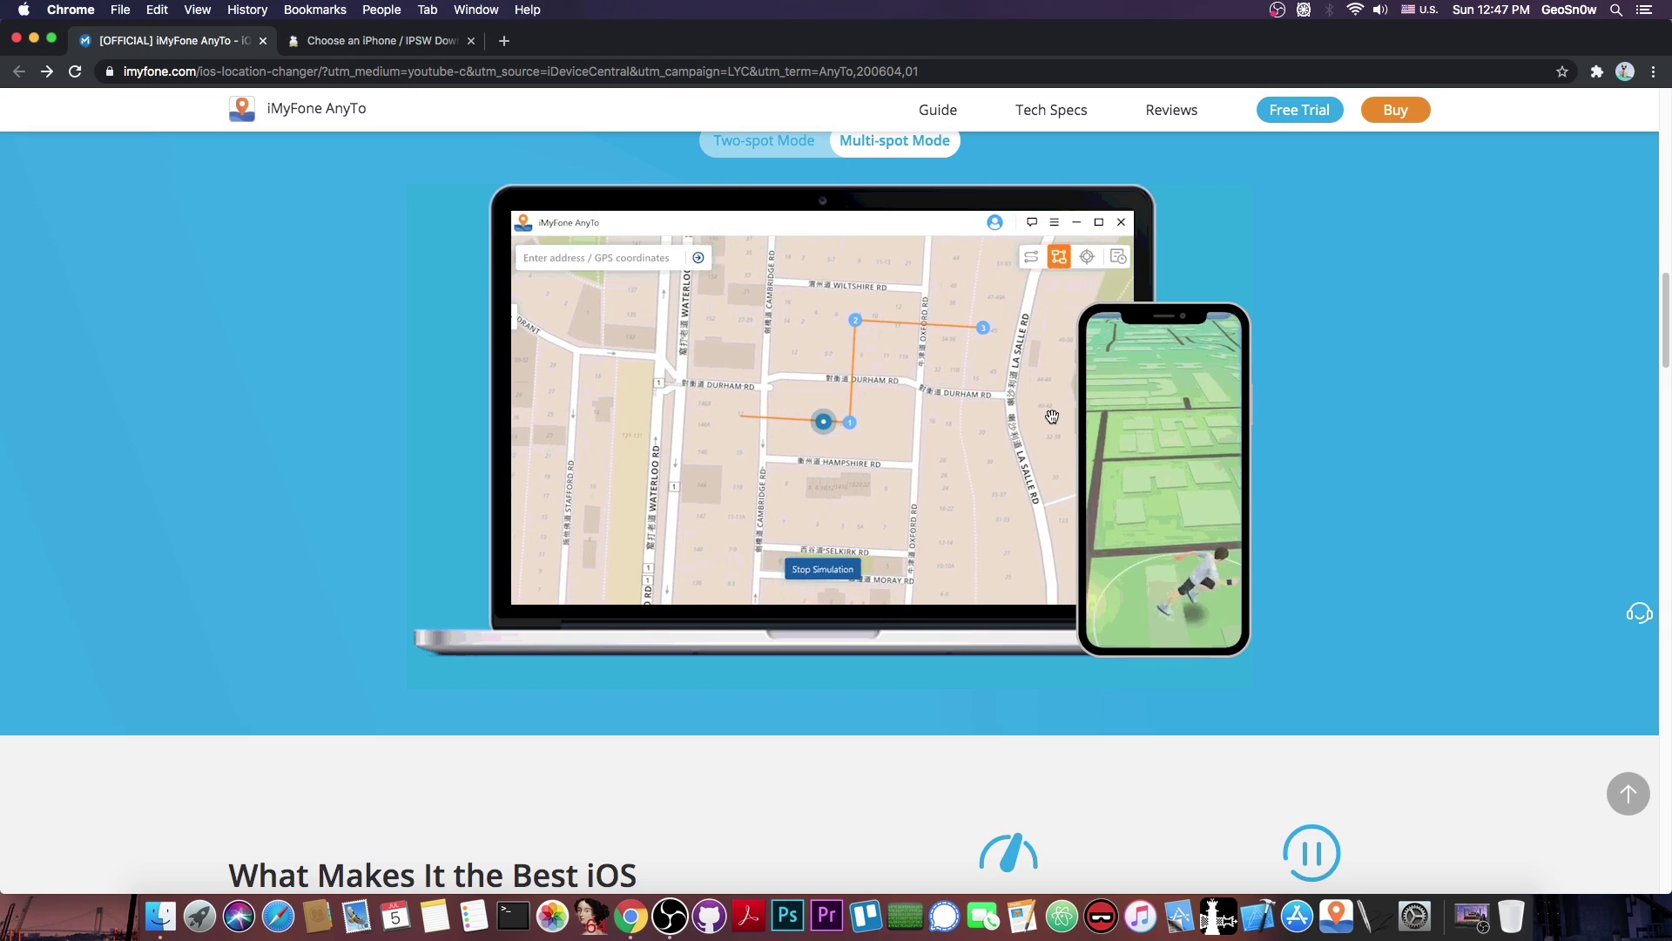
pyautogui.scroll(-2, 1071, 432)
pyautogui.scroll(-3, 1074, 440)
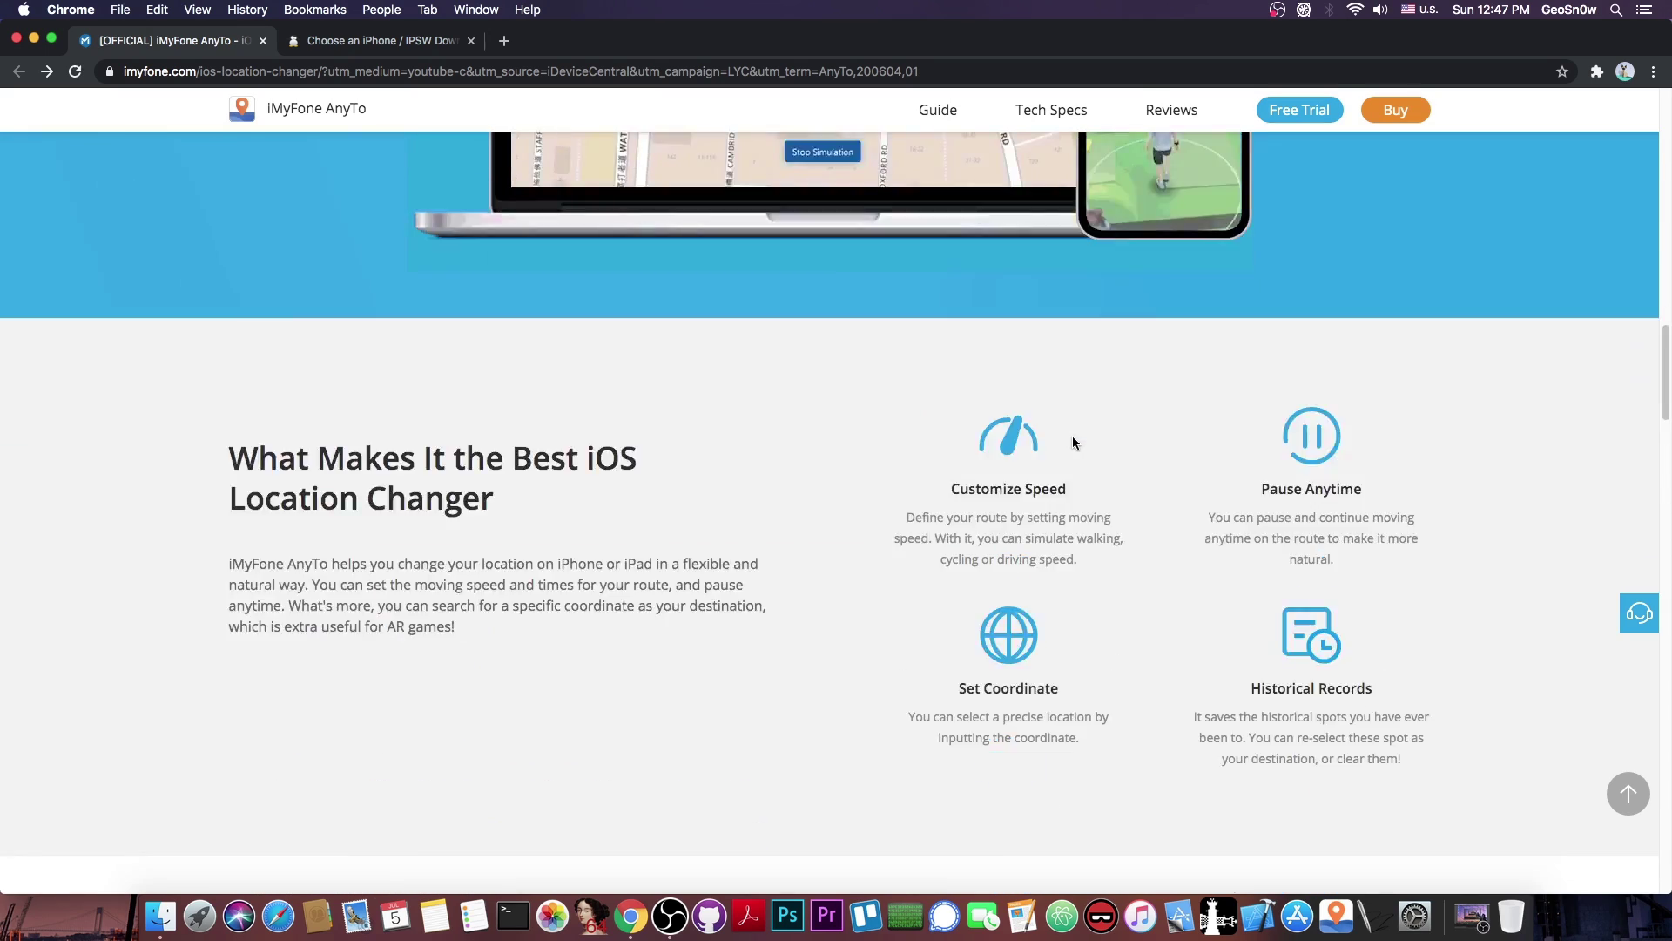
pyautogui.scroll(15, 1074, 440)
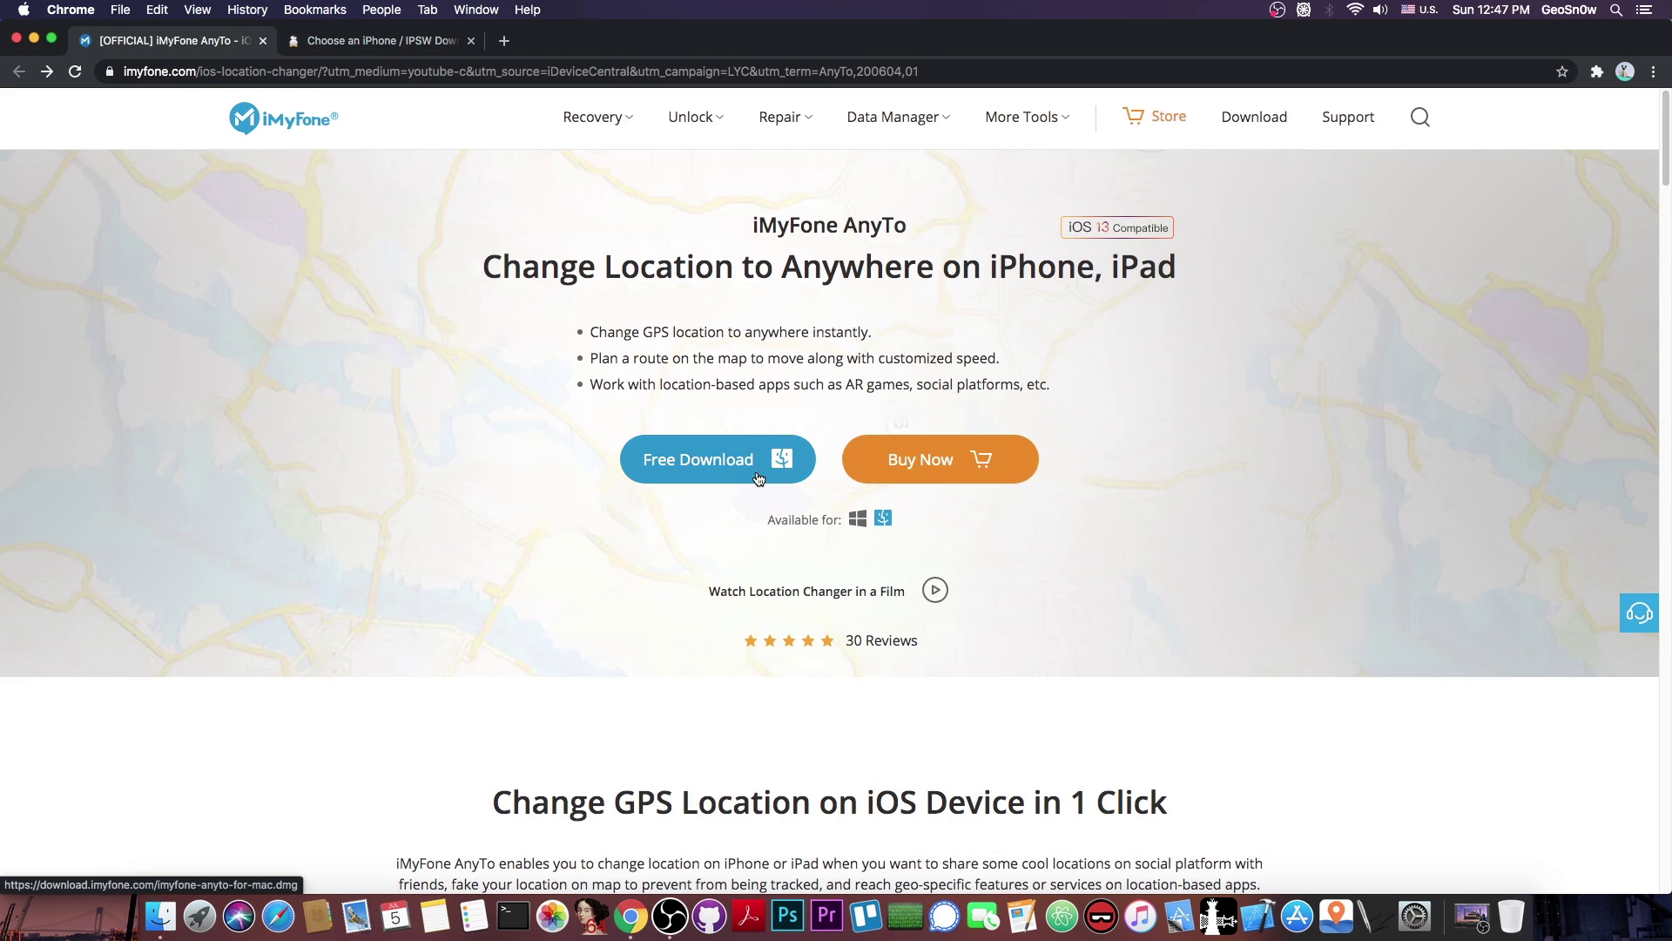
# List the iPhone 11 Pro firmware versions on ipsw.me, then minimize Chrome
pyautogui.click(354, 49)
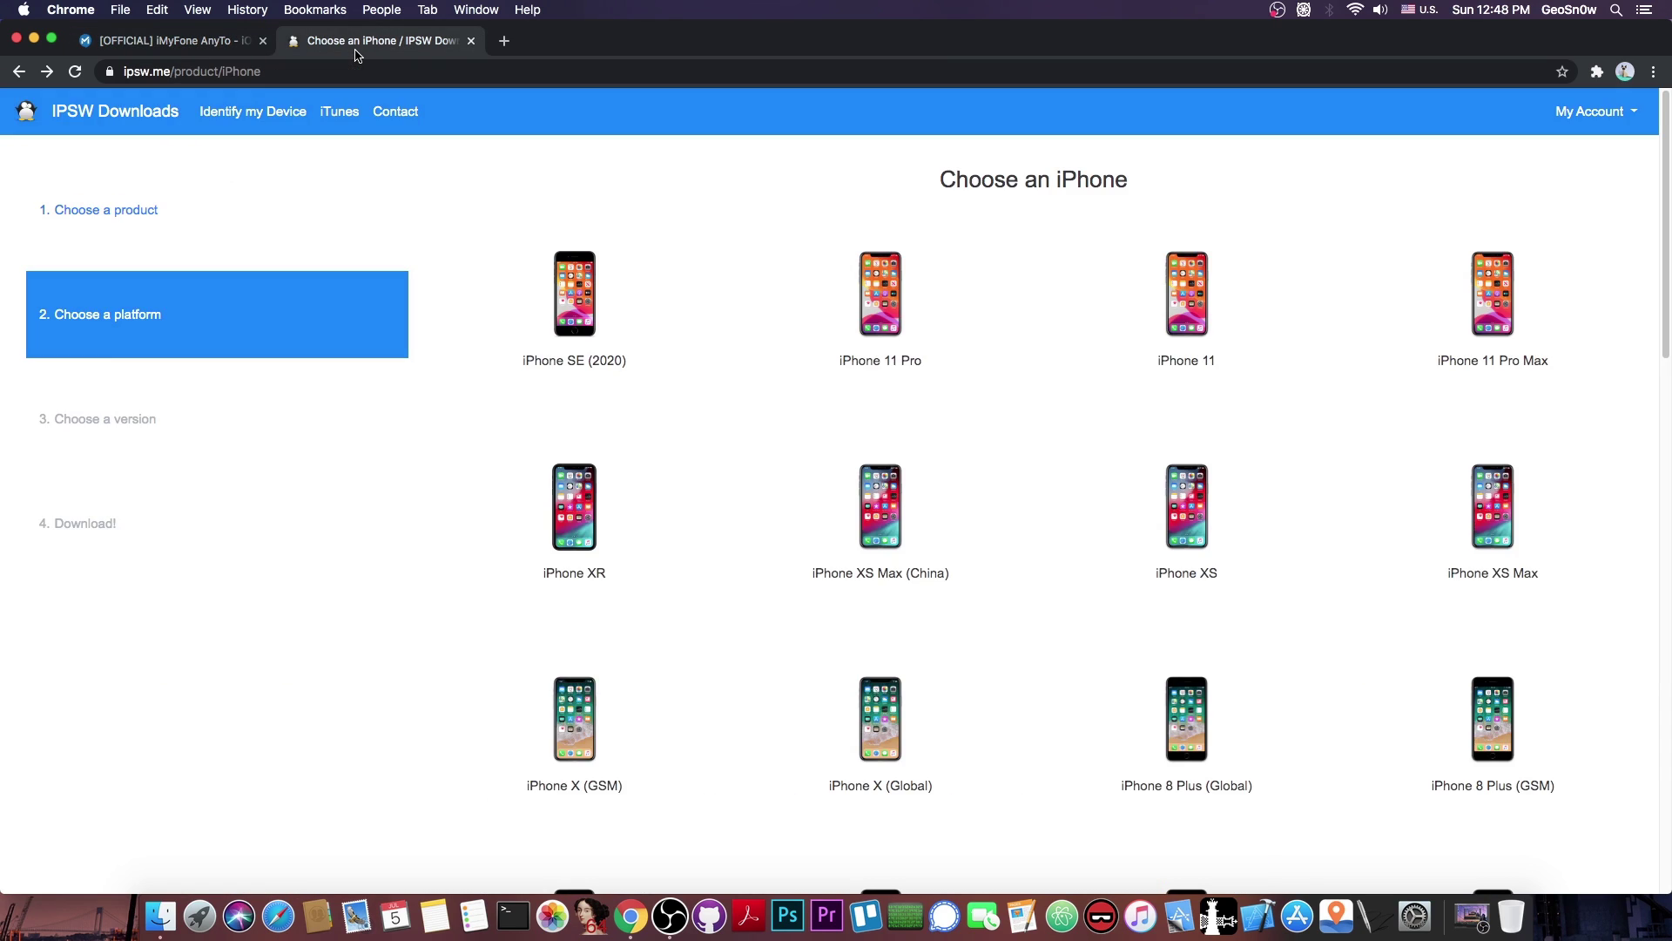
pyautogui.click(885, 318)
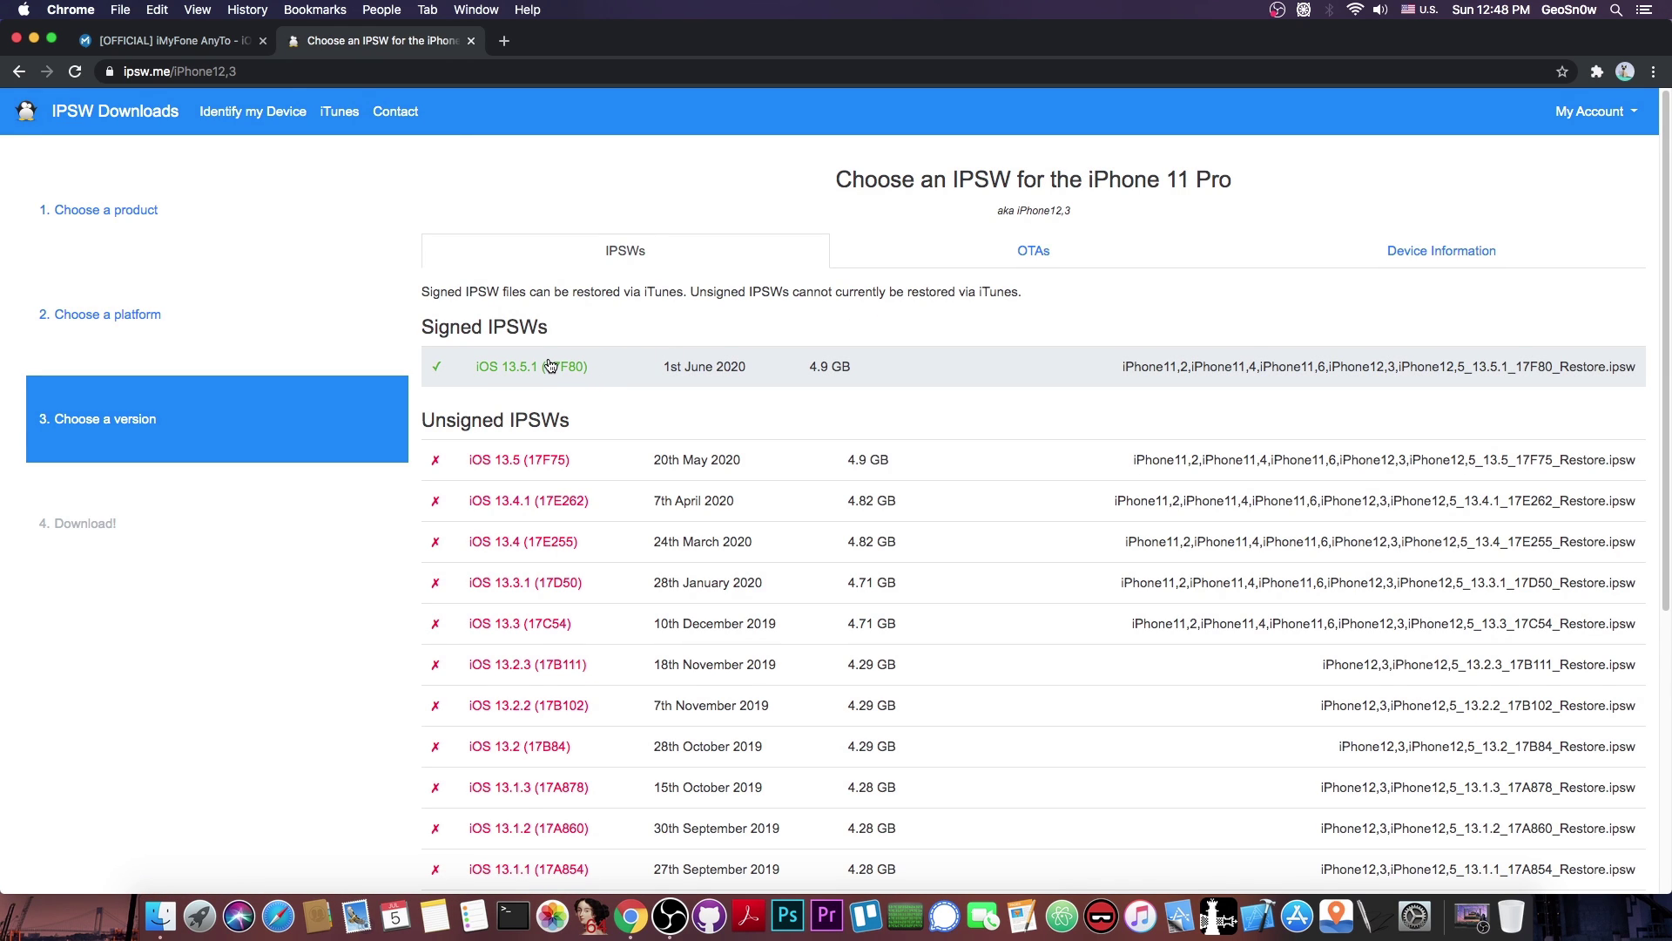
pyautogui.click(34, 38)
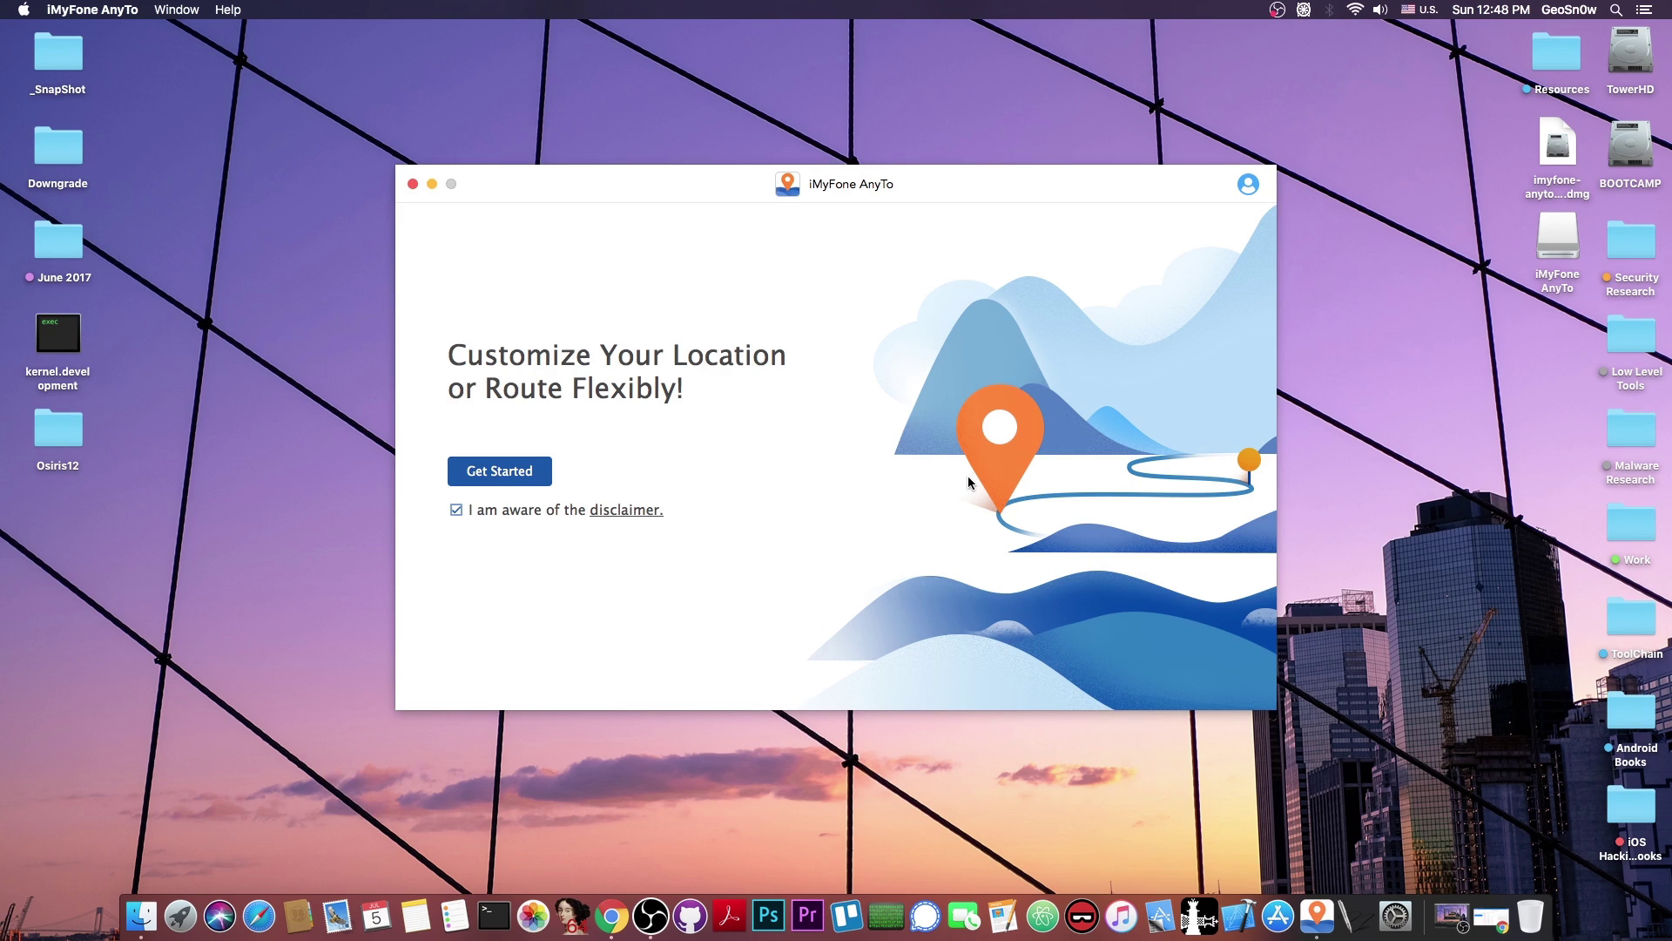
# Start connecting the iPhone with Get Started and dismiss the unlock-your-device alert
pyautogui.click(470, 475)
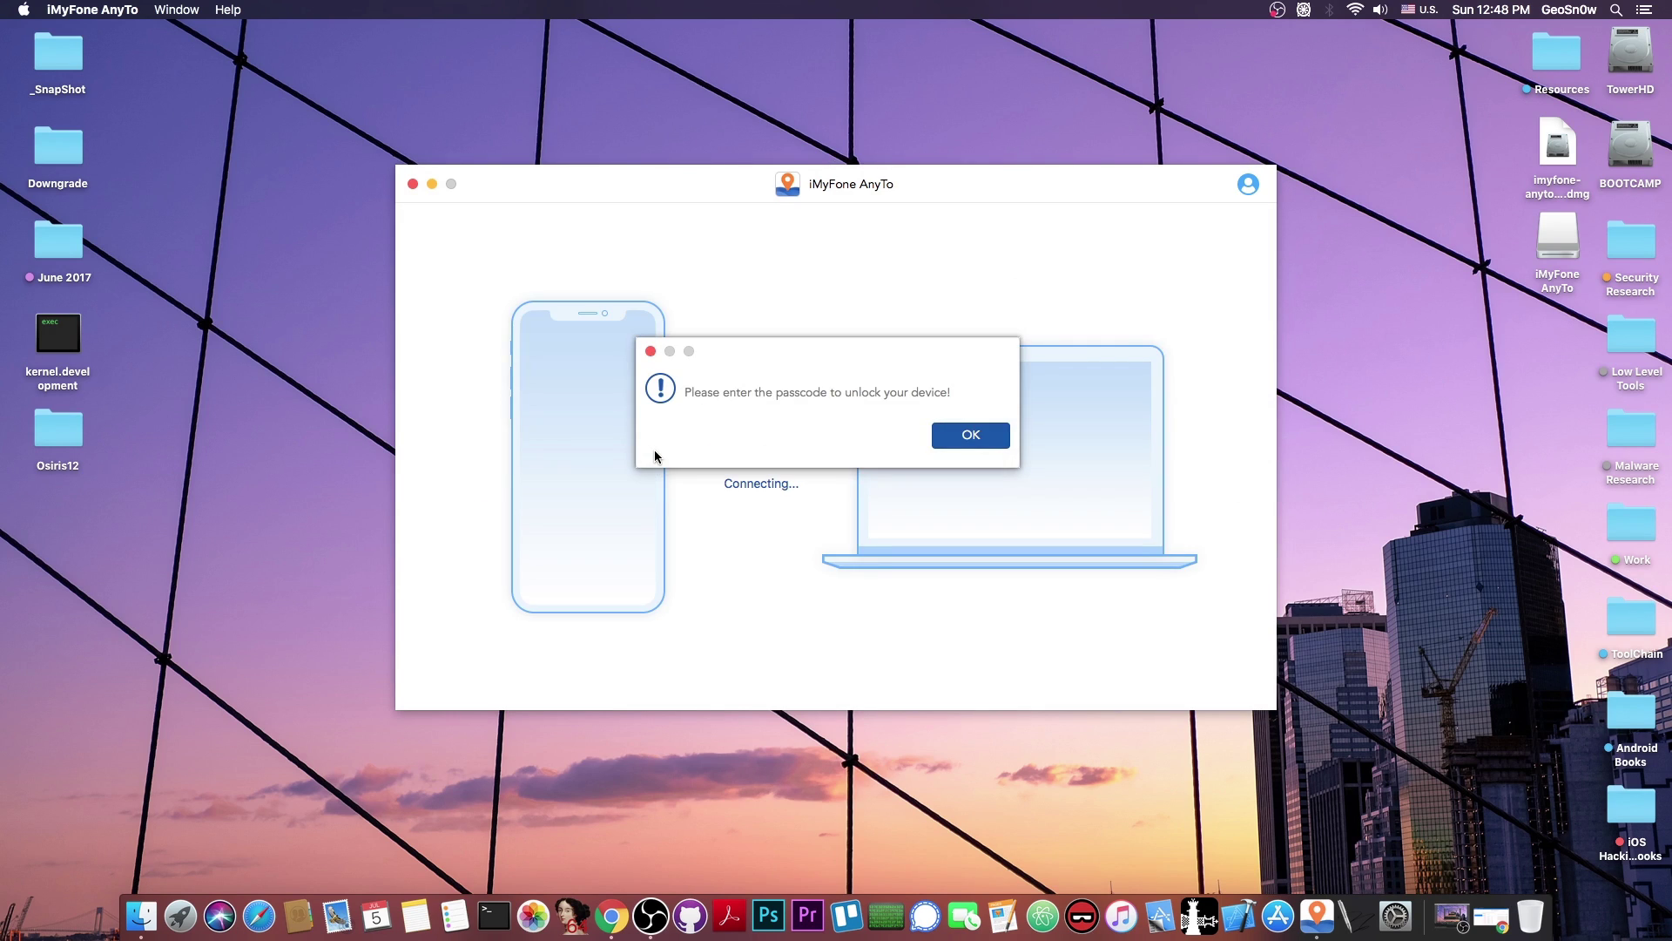
pyautogui.click(973, 439)
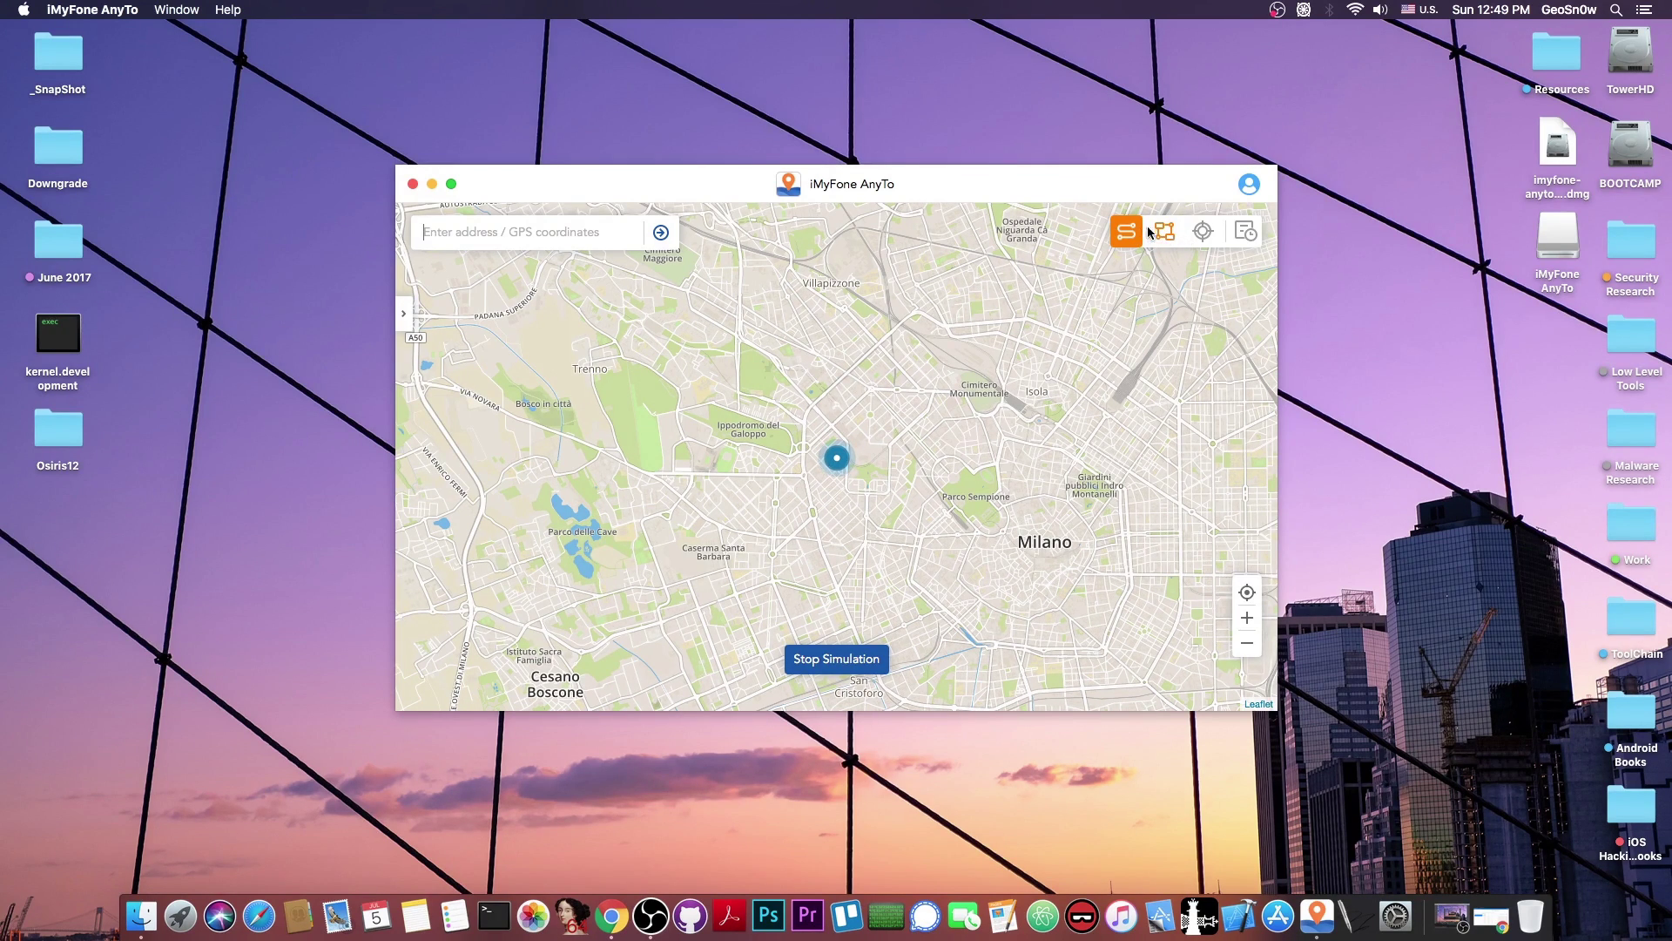
# In Teleport Mode, search 'Quebec', pick Québec, Canada and confirm the move there
pyautogui.click(1204, 237)
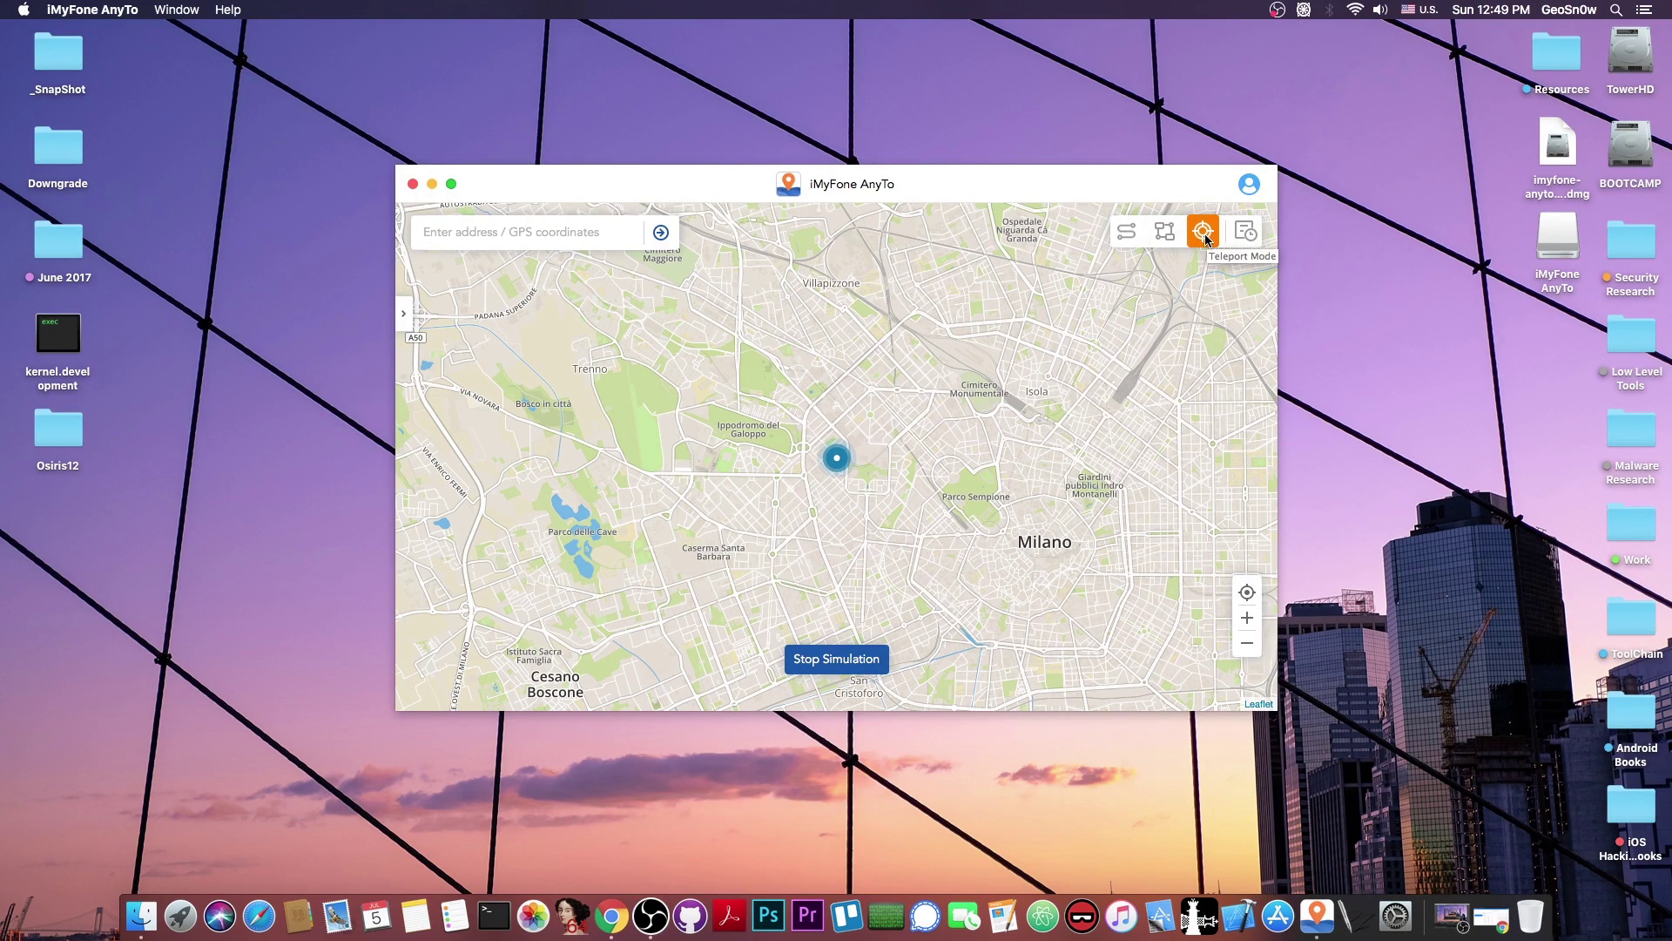
pyautogui.click(1127, 237)
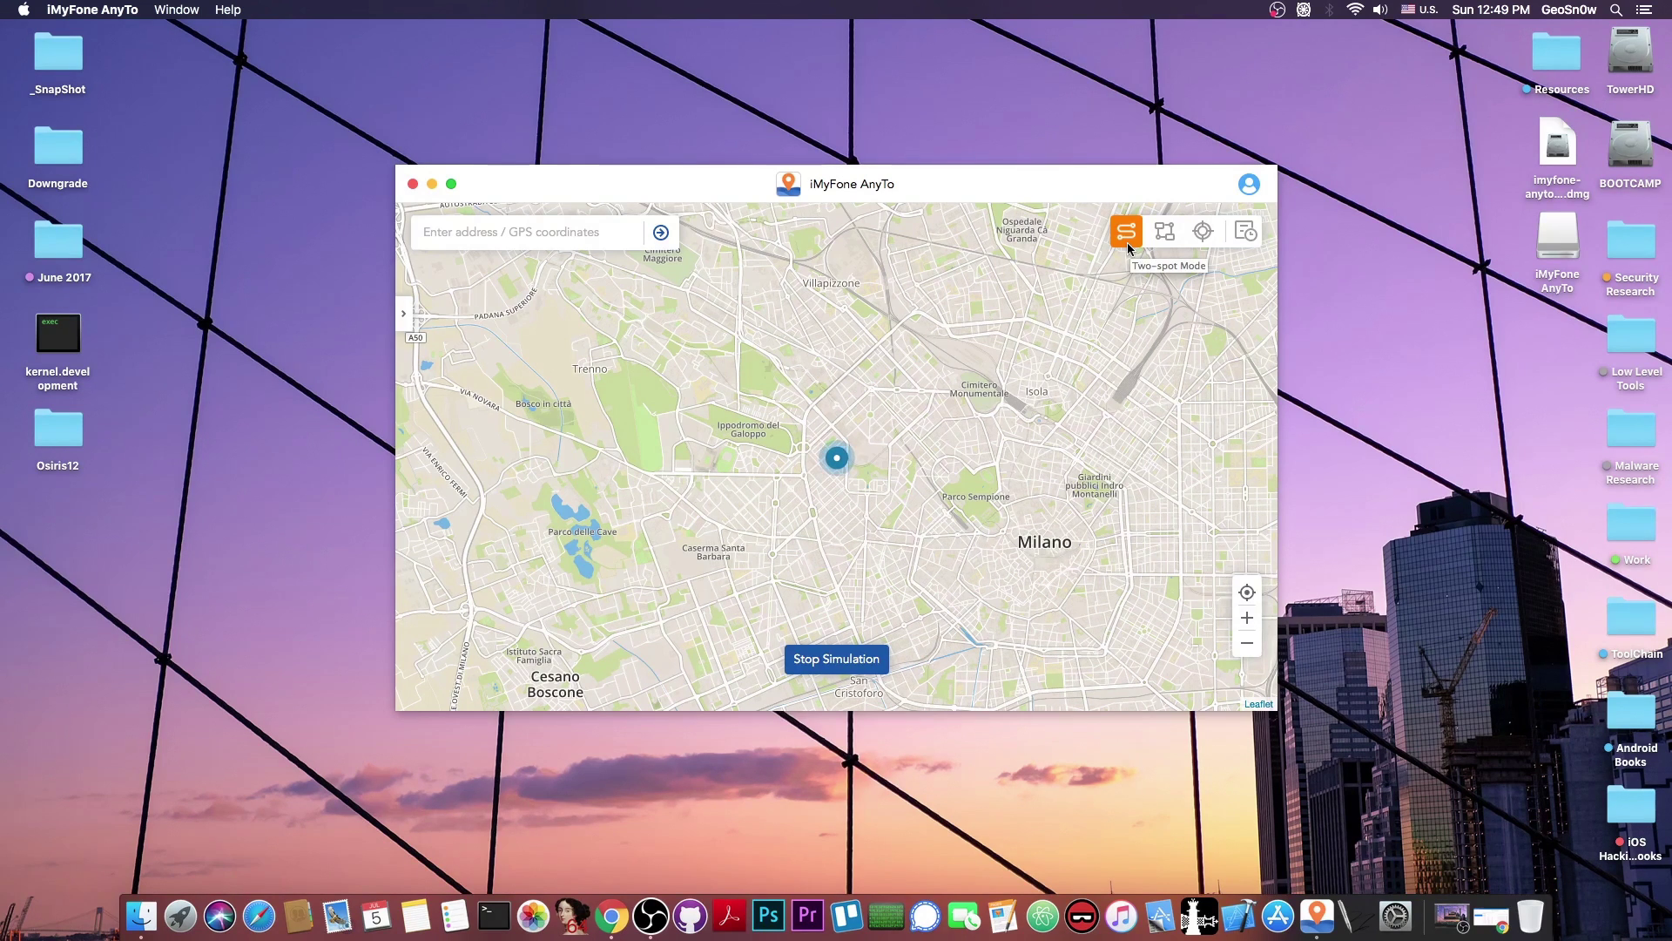
pyautogui.click(1203, 233)
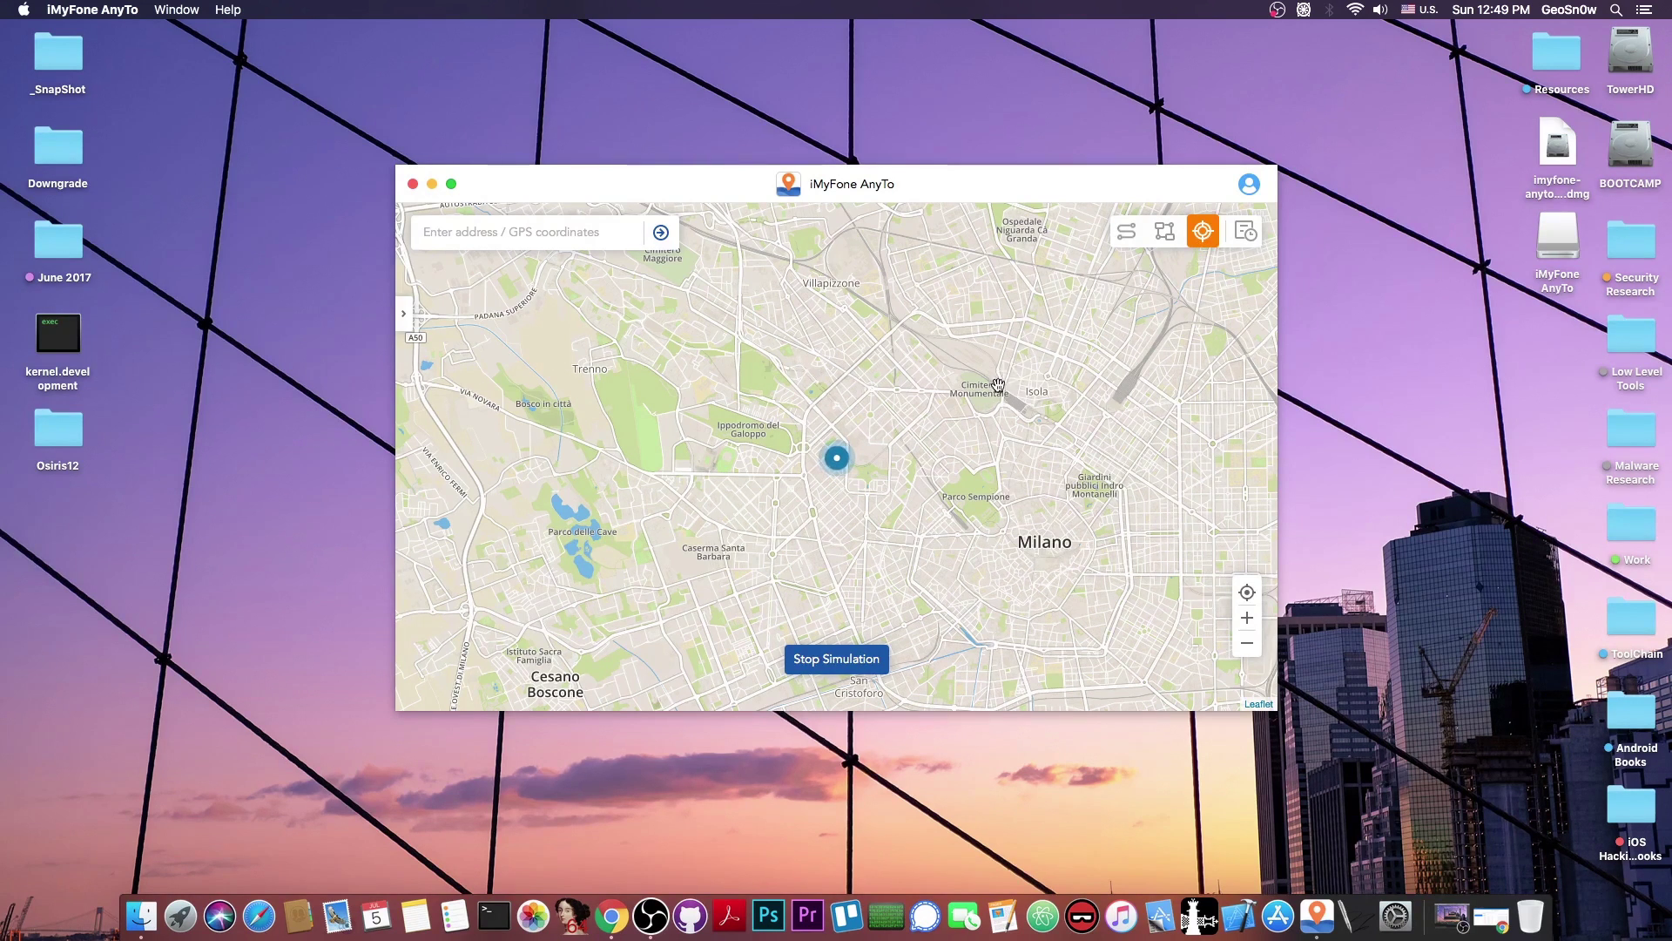
pyautogui.click(554, 240)
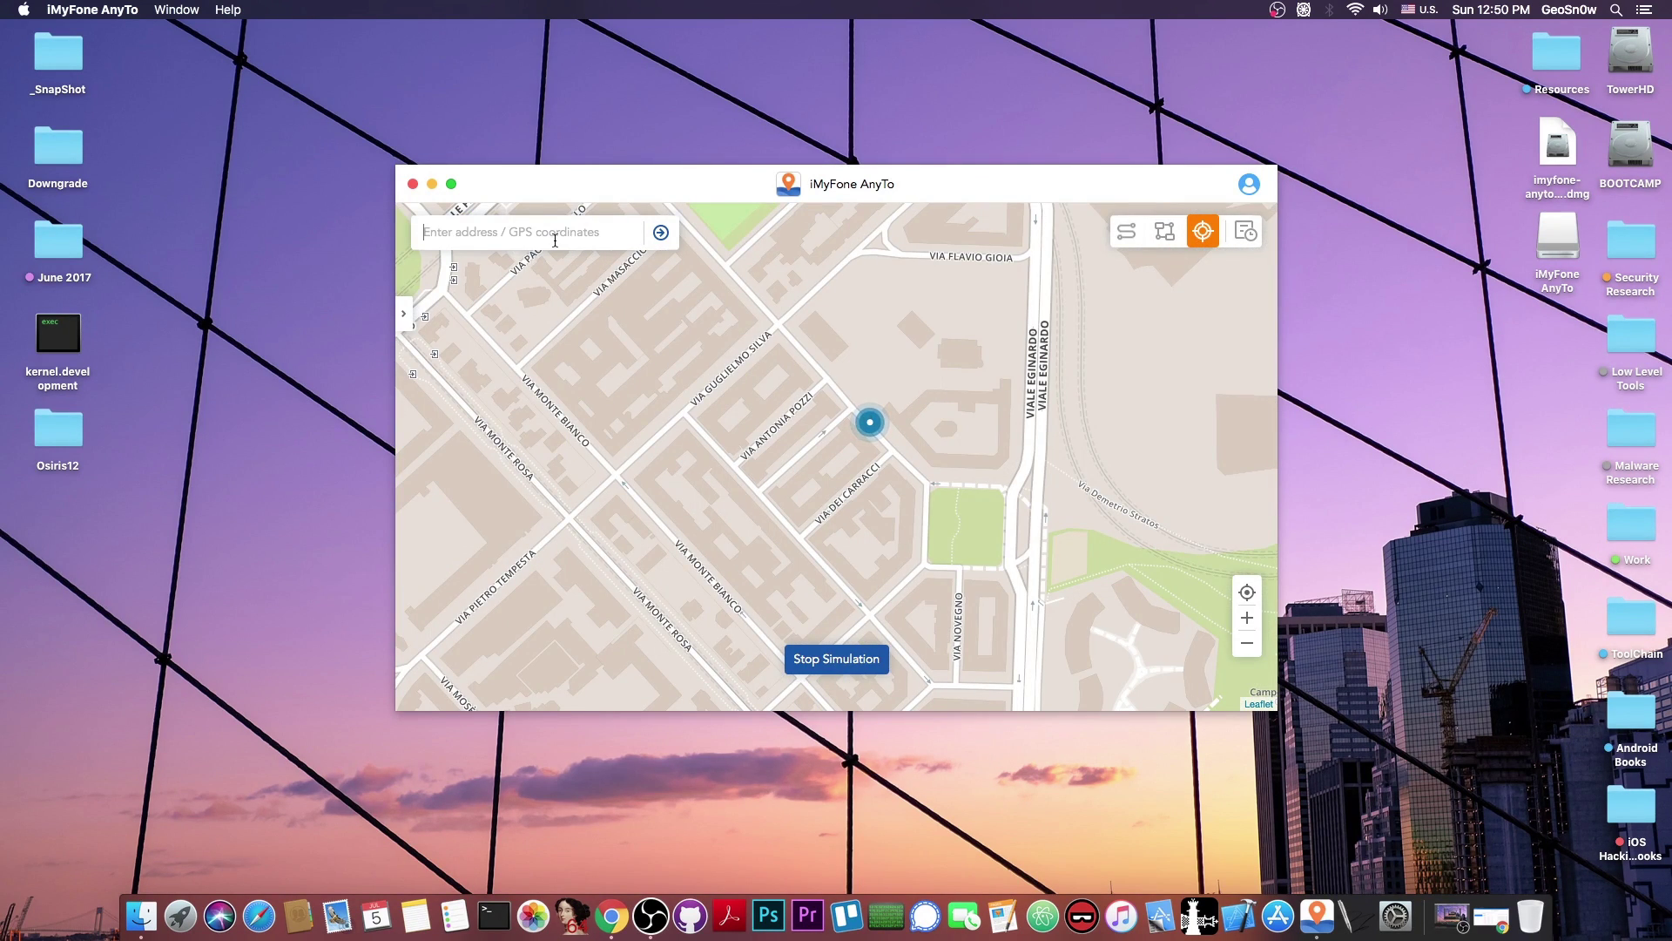
pyautogui.write('Quebec')
pyautogui.click(522, 280)
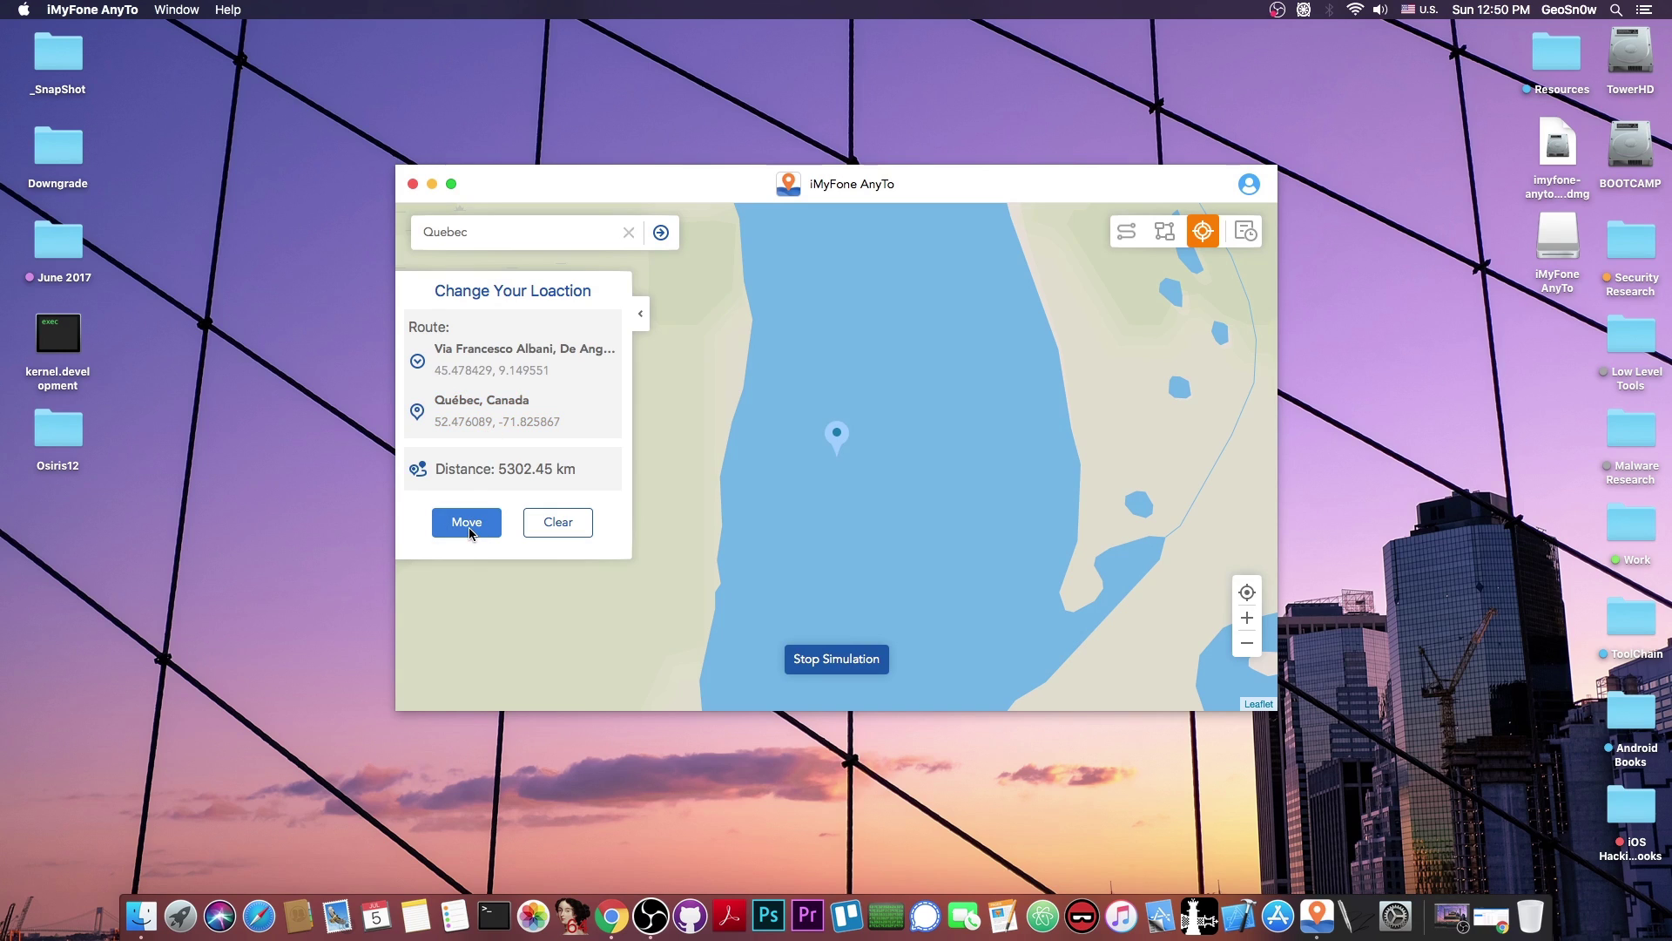
pyautogui.click(469, 533)
pyautogui.click(858, 450)
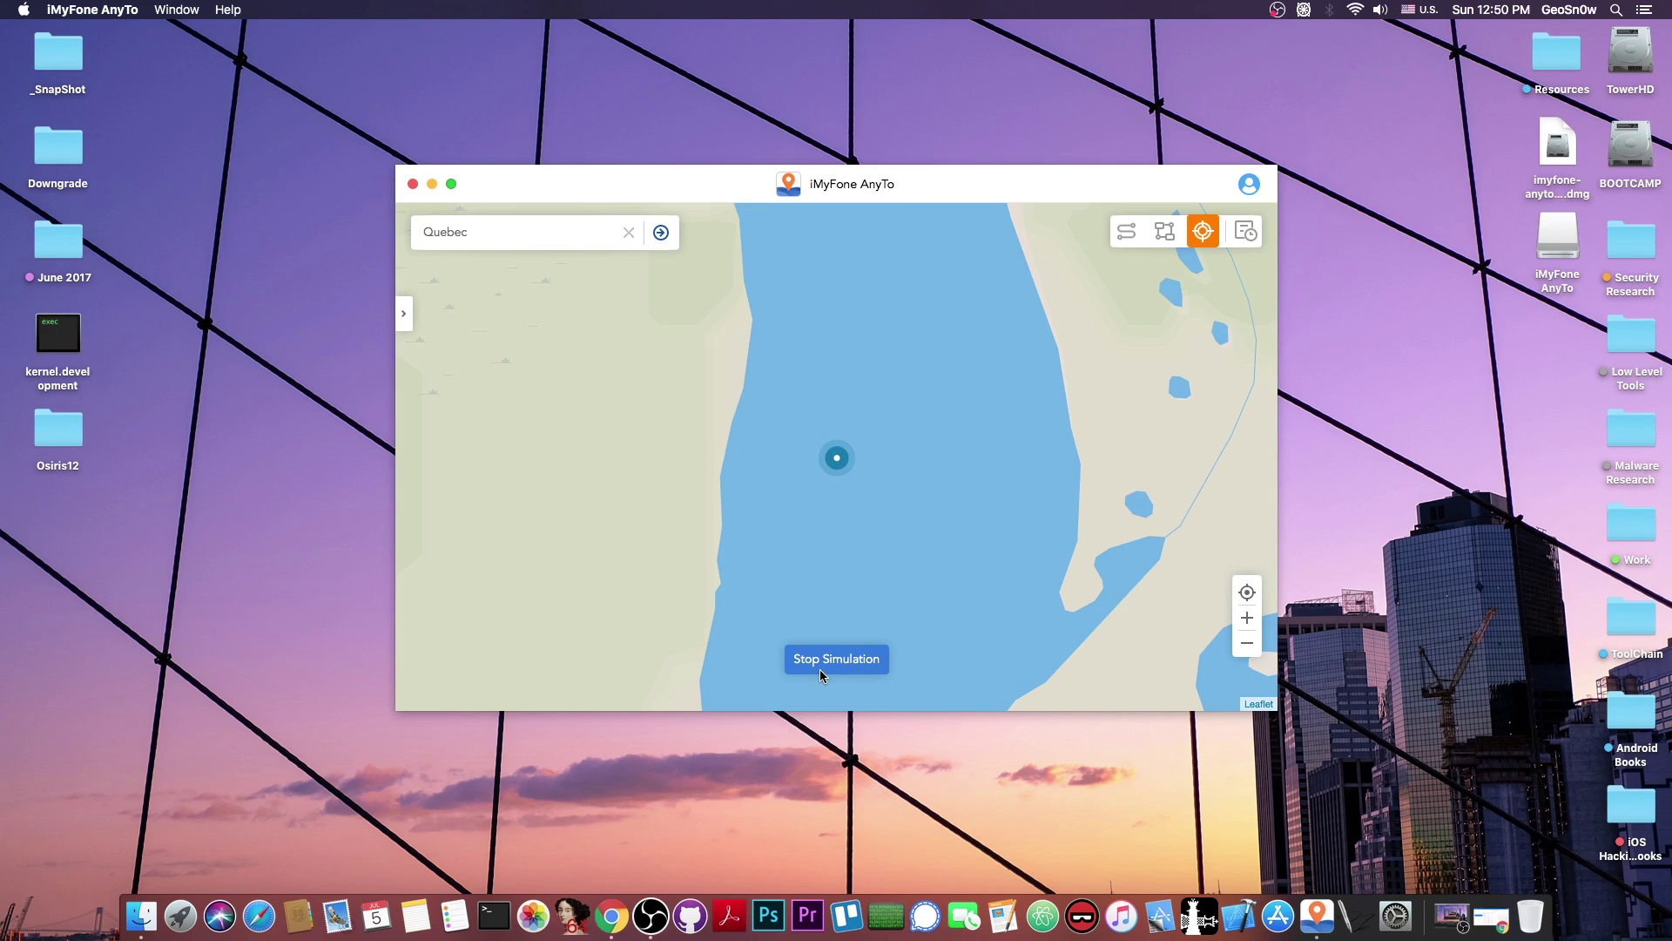
# Plan a route to Québec, Canada and drag the speed up to 10 m/s (36 km/h)
pyautogui.scroll(2, 1008, 480)
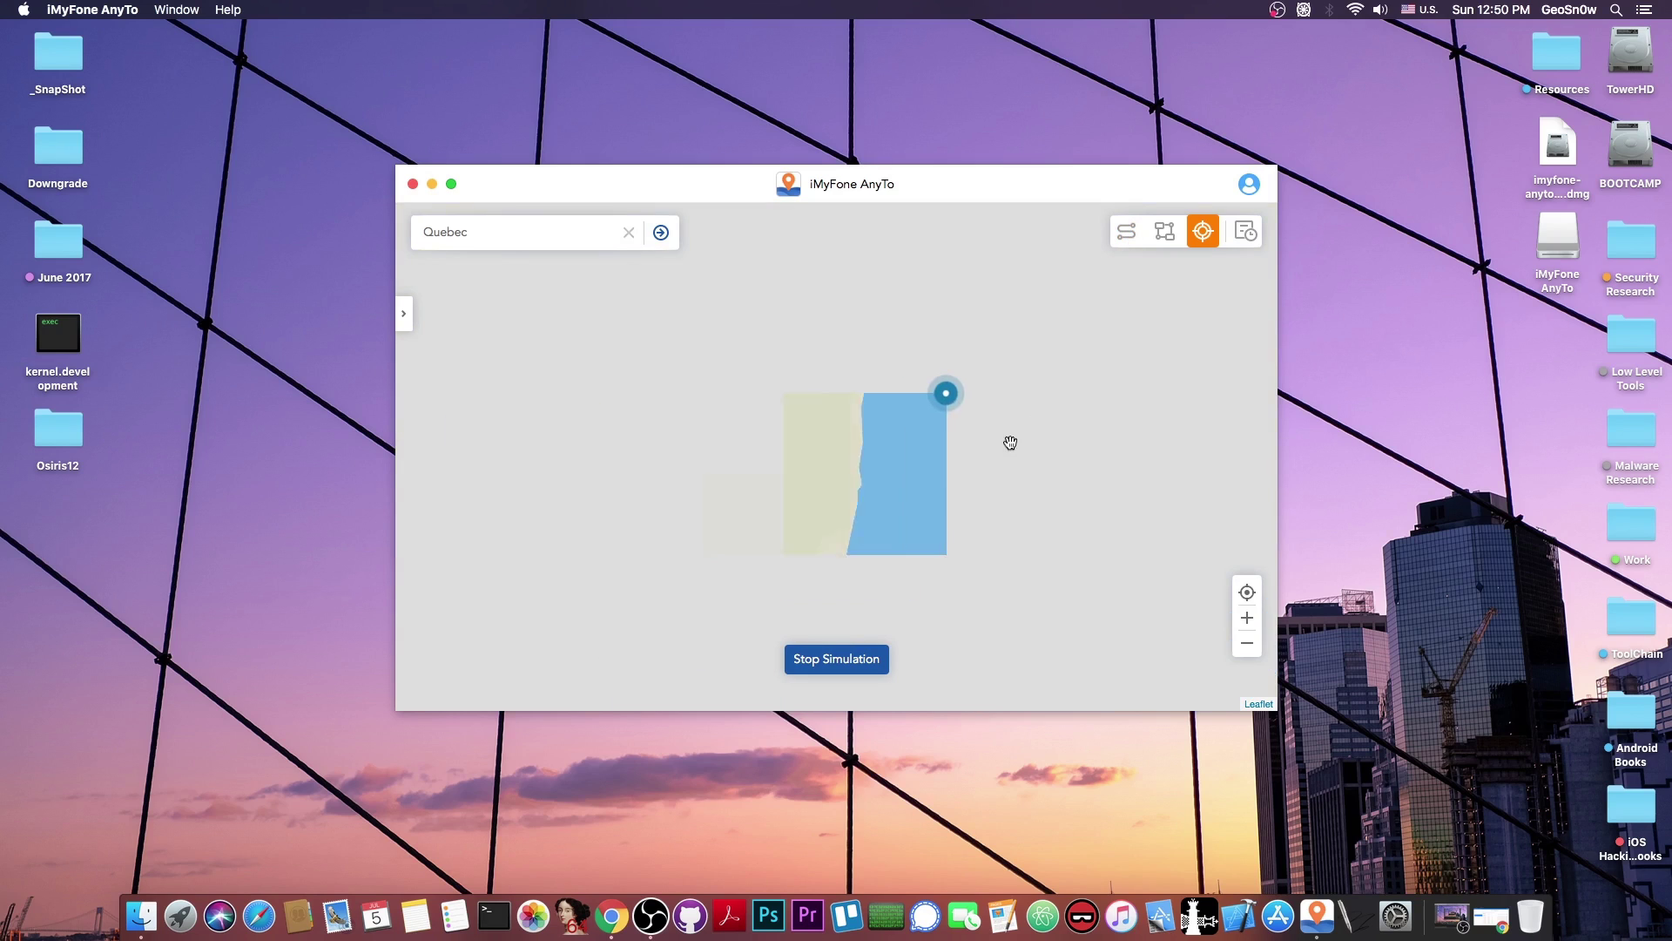
pyautogui.click(1125, 237)
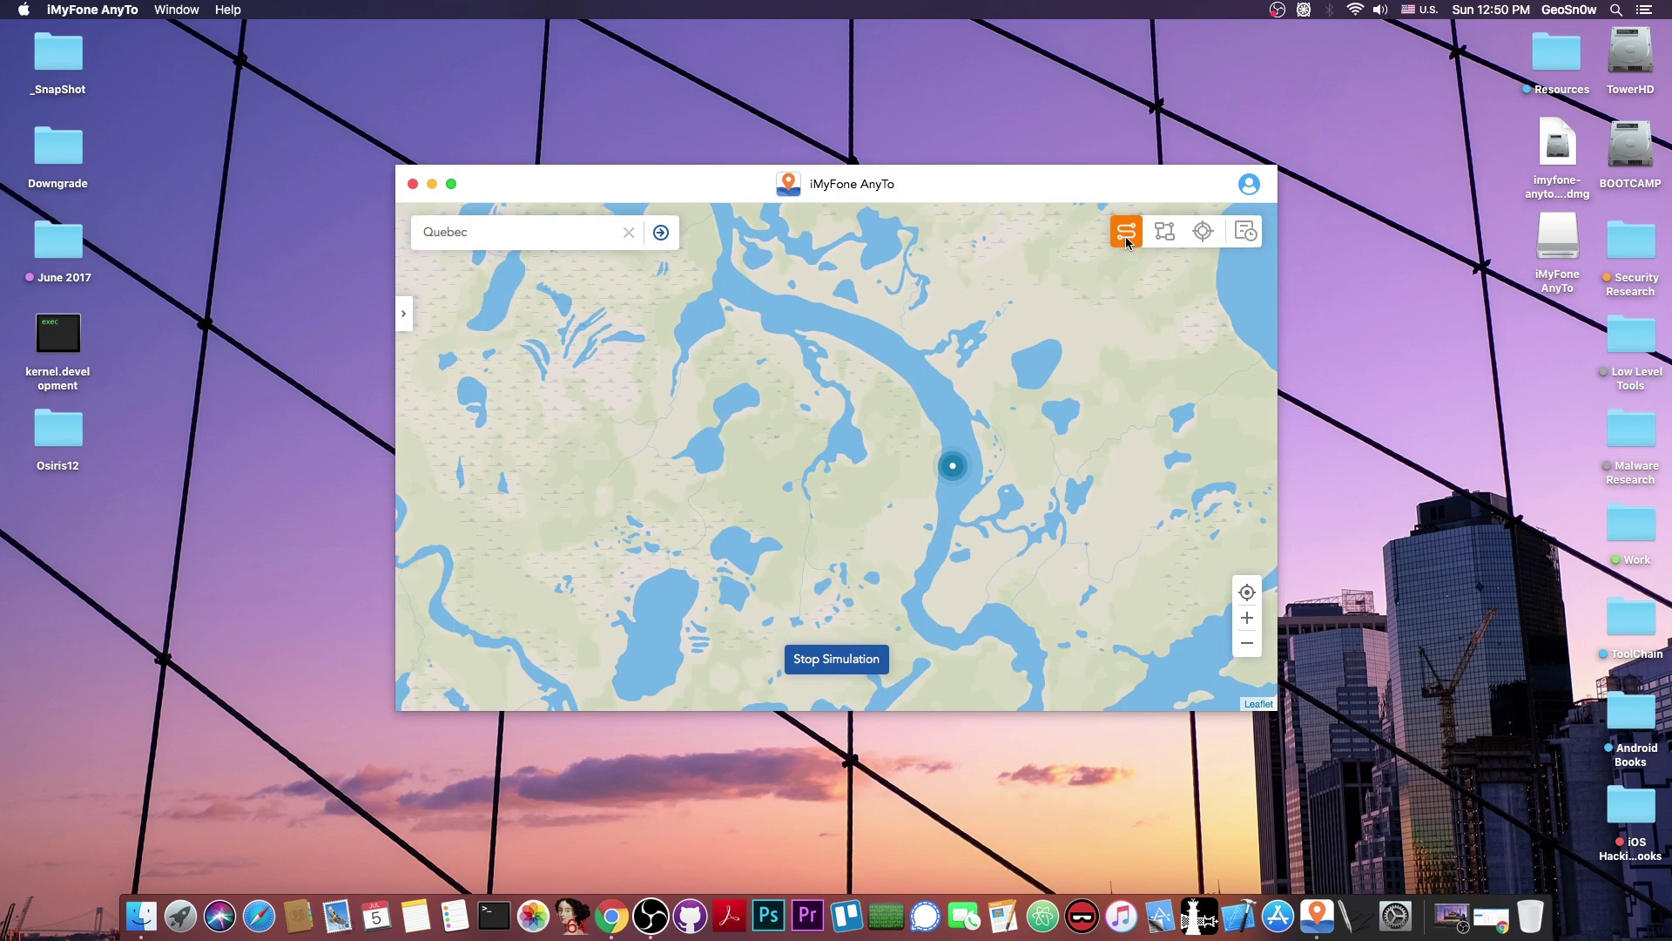
pyautogui.click(537, 230)
pyautogui.click(549, 279)
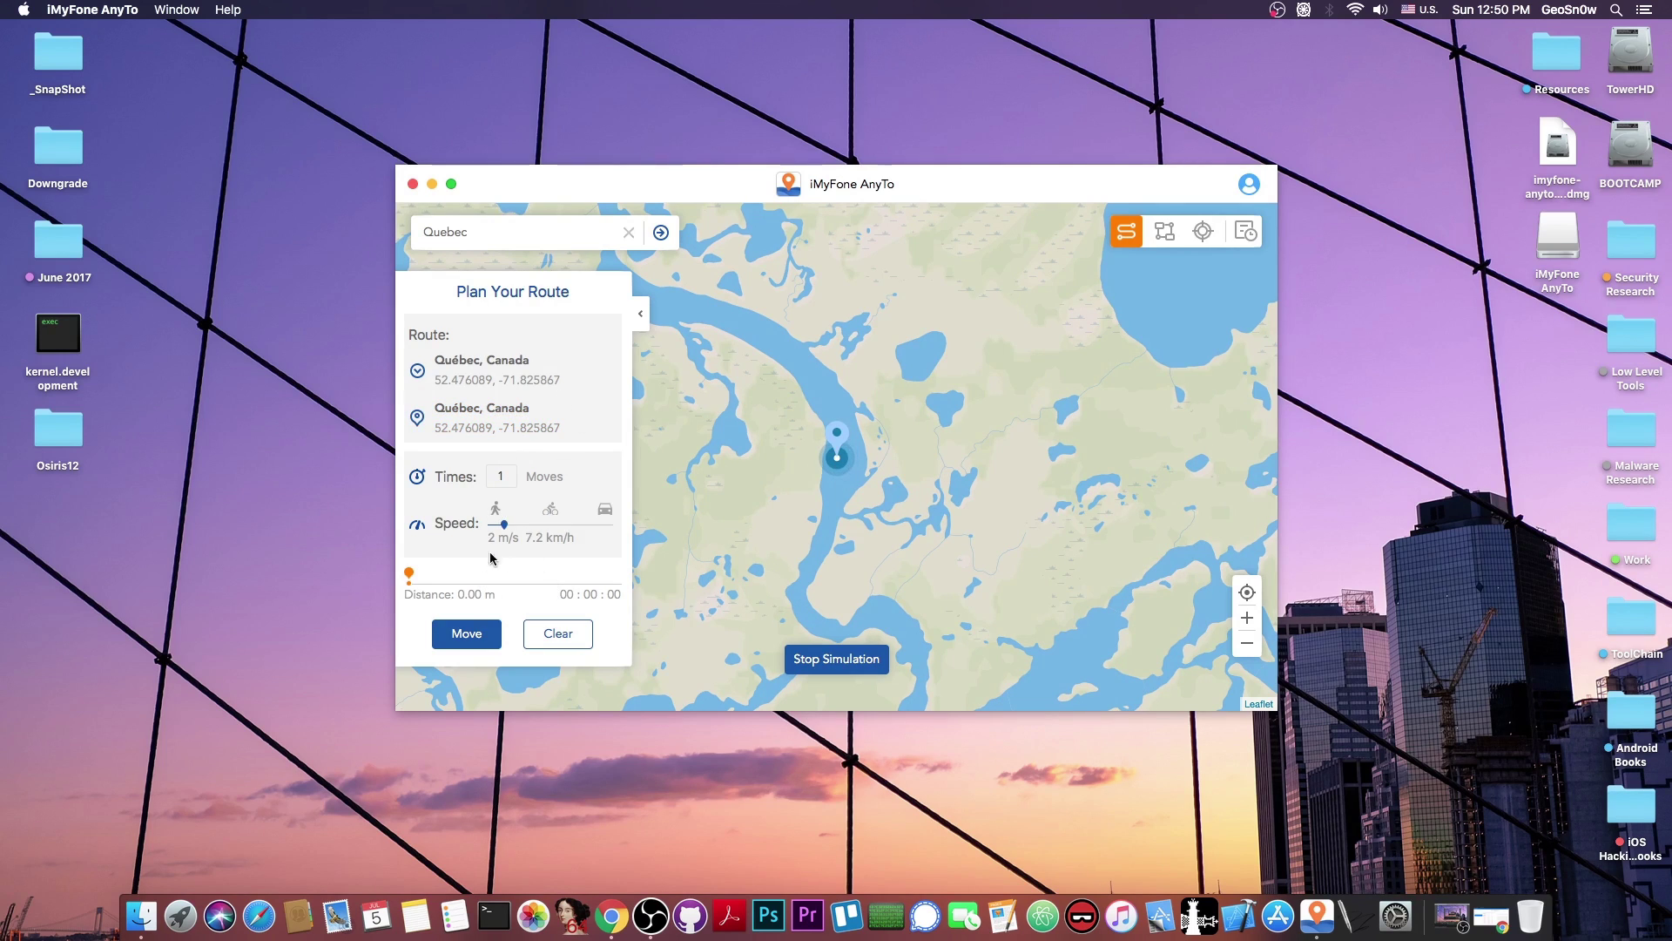
pyautogui.moveTo(504, 525); pyautogui.dragTo(525, 527)
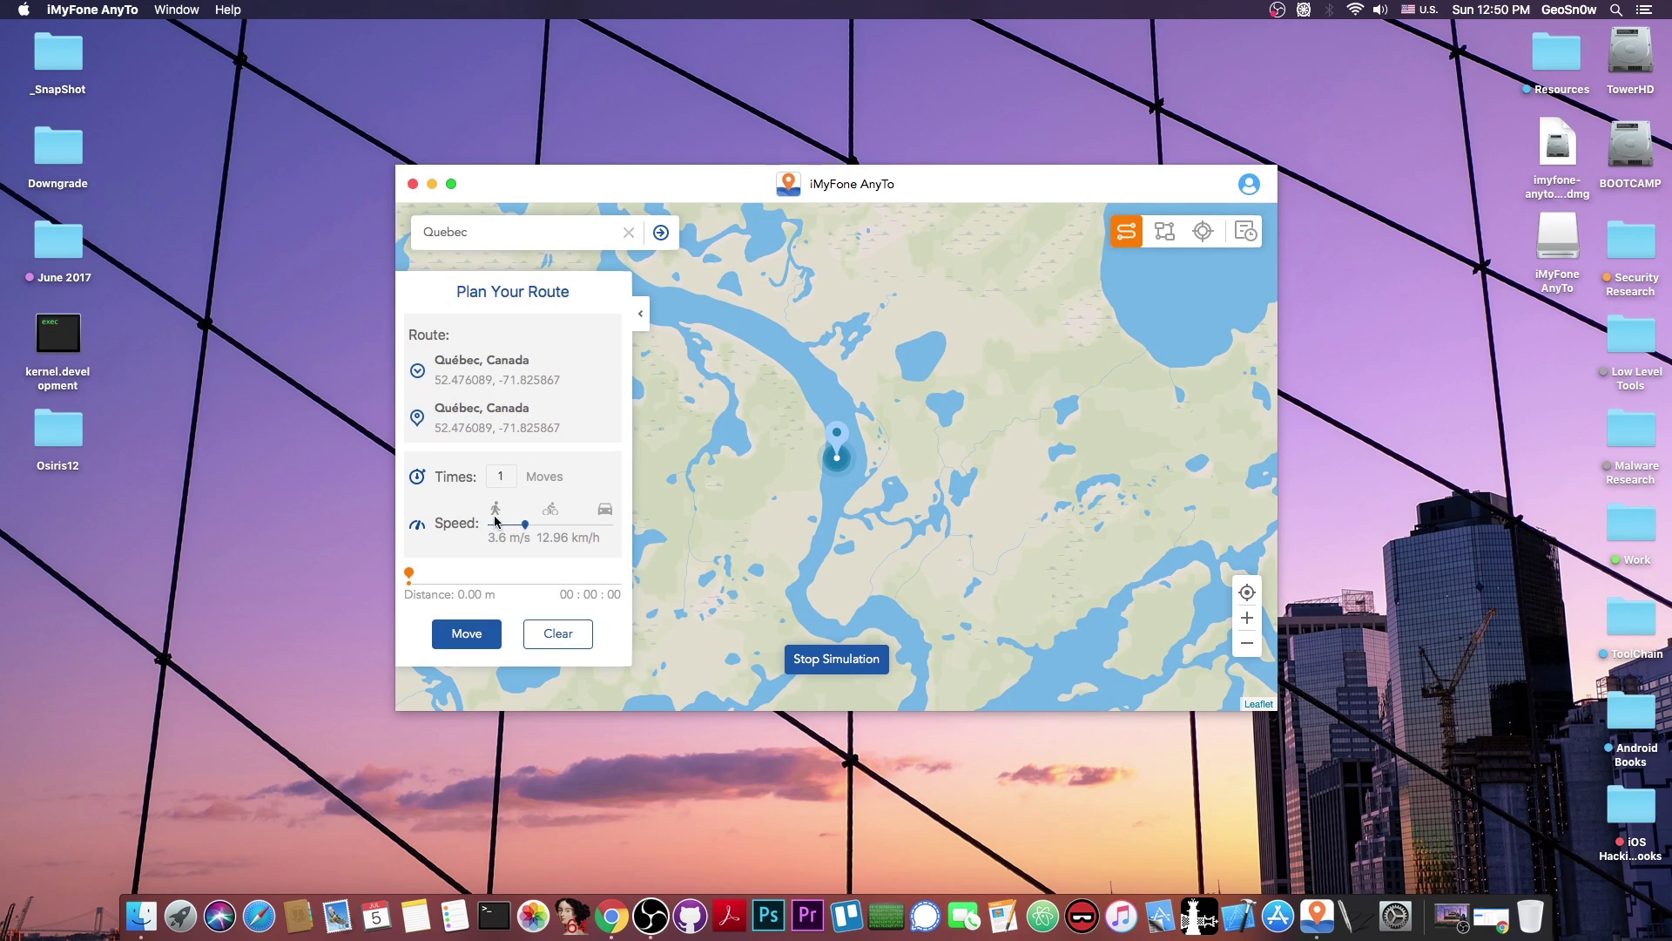
pyautogui.moveTo(526, 525); pyautogui.dragTo(610, 525)
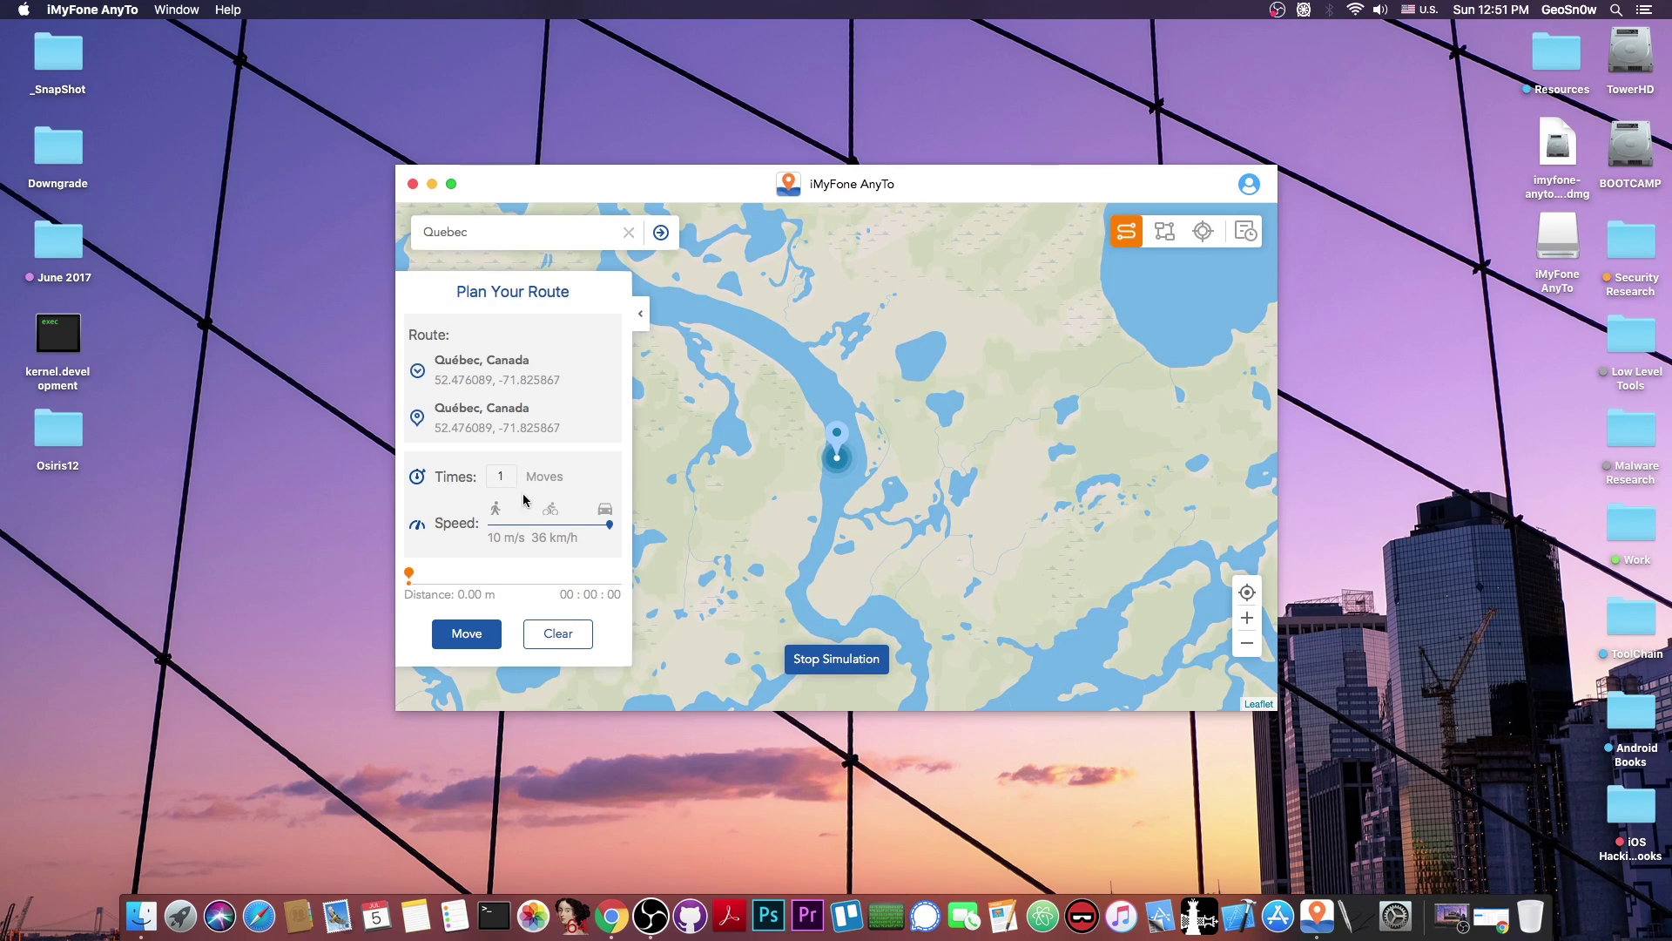
# Start moving along the 36.42 km Québec route and dismiss the ongoing-route warning
pyautogui.click(466, 633)
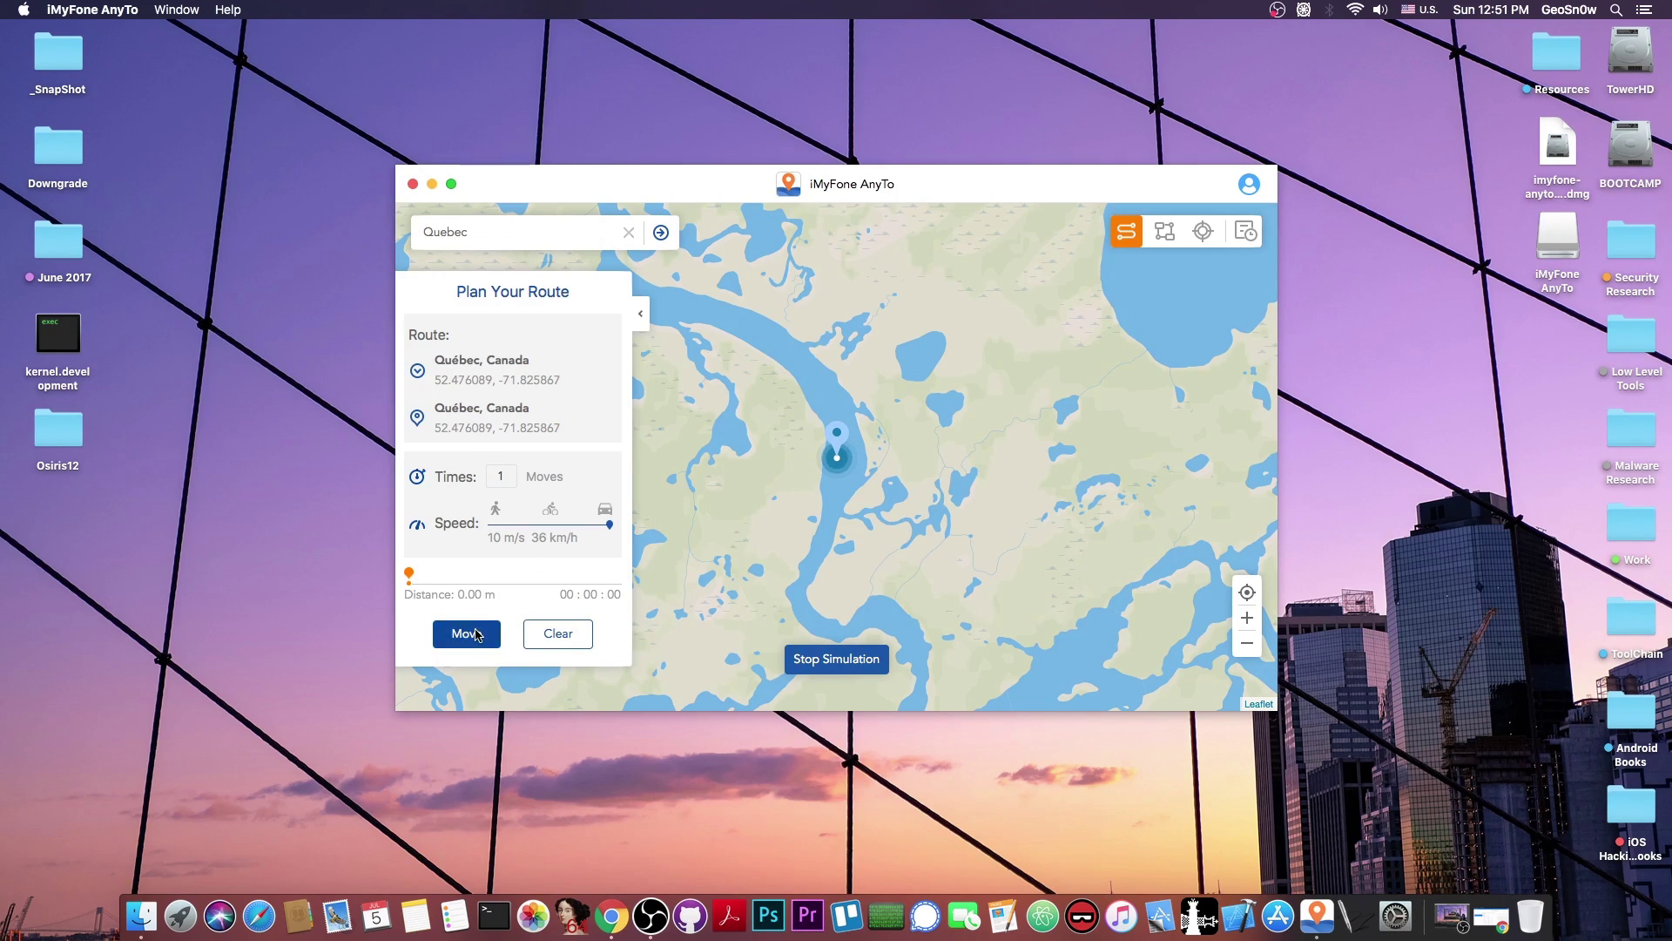
pyautogui.click(640, 313)
pyautogui.click(1203, 232)
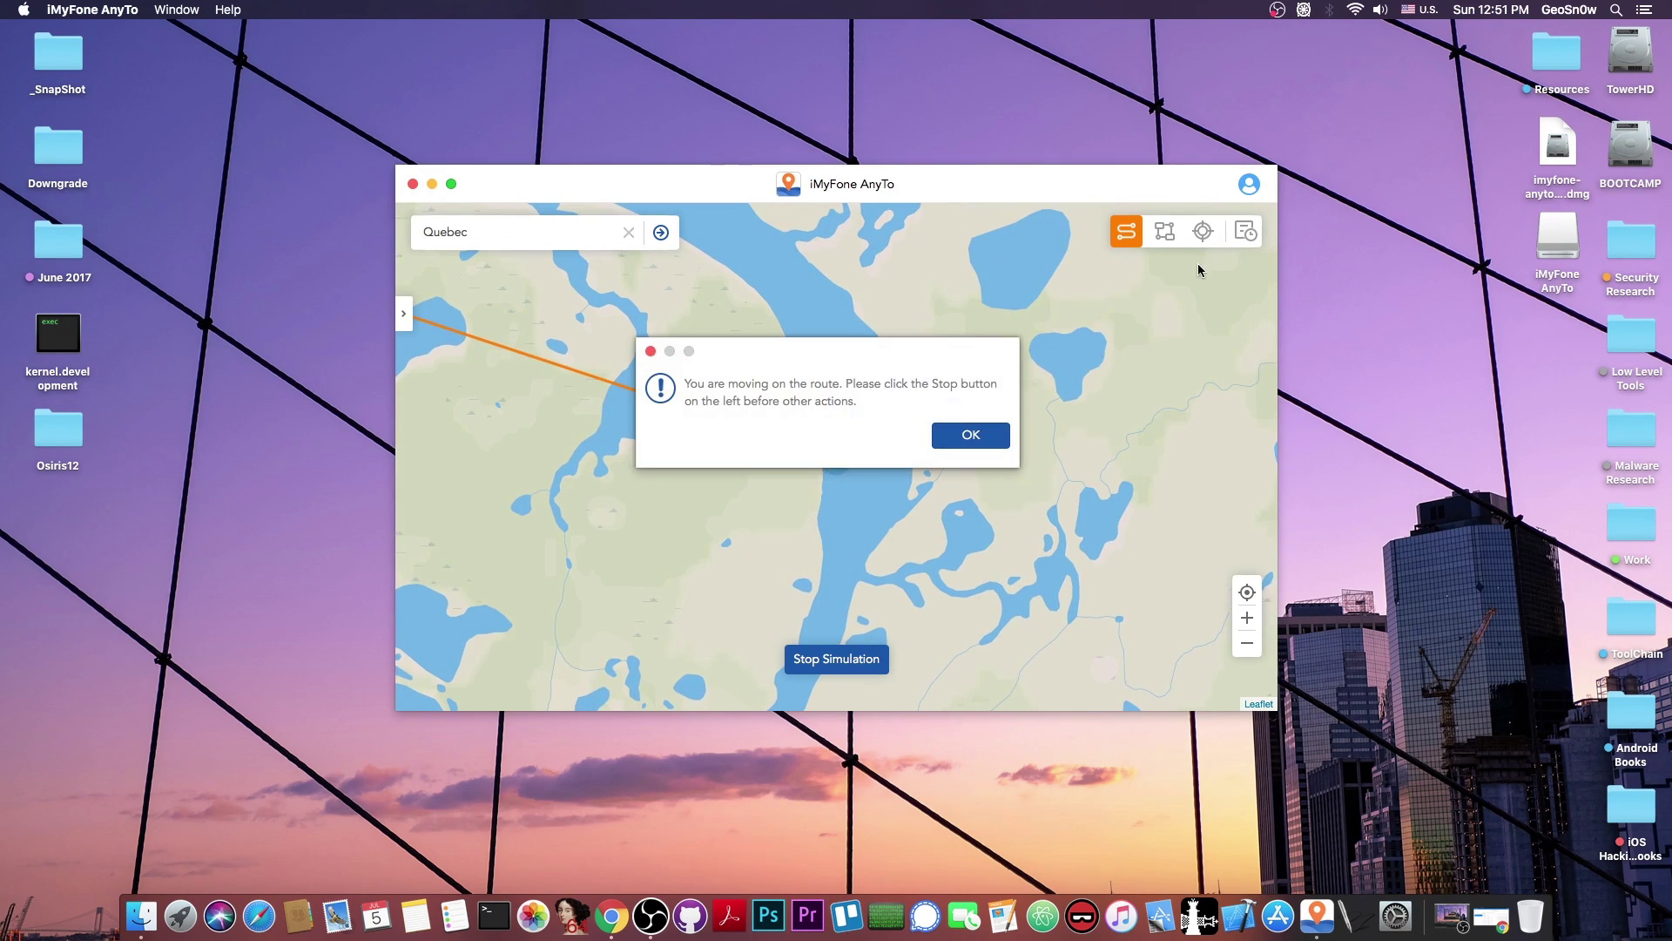
pyautogui.click(963, 432)
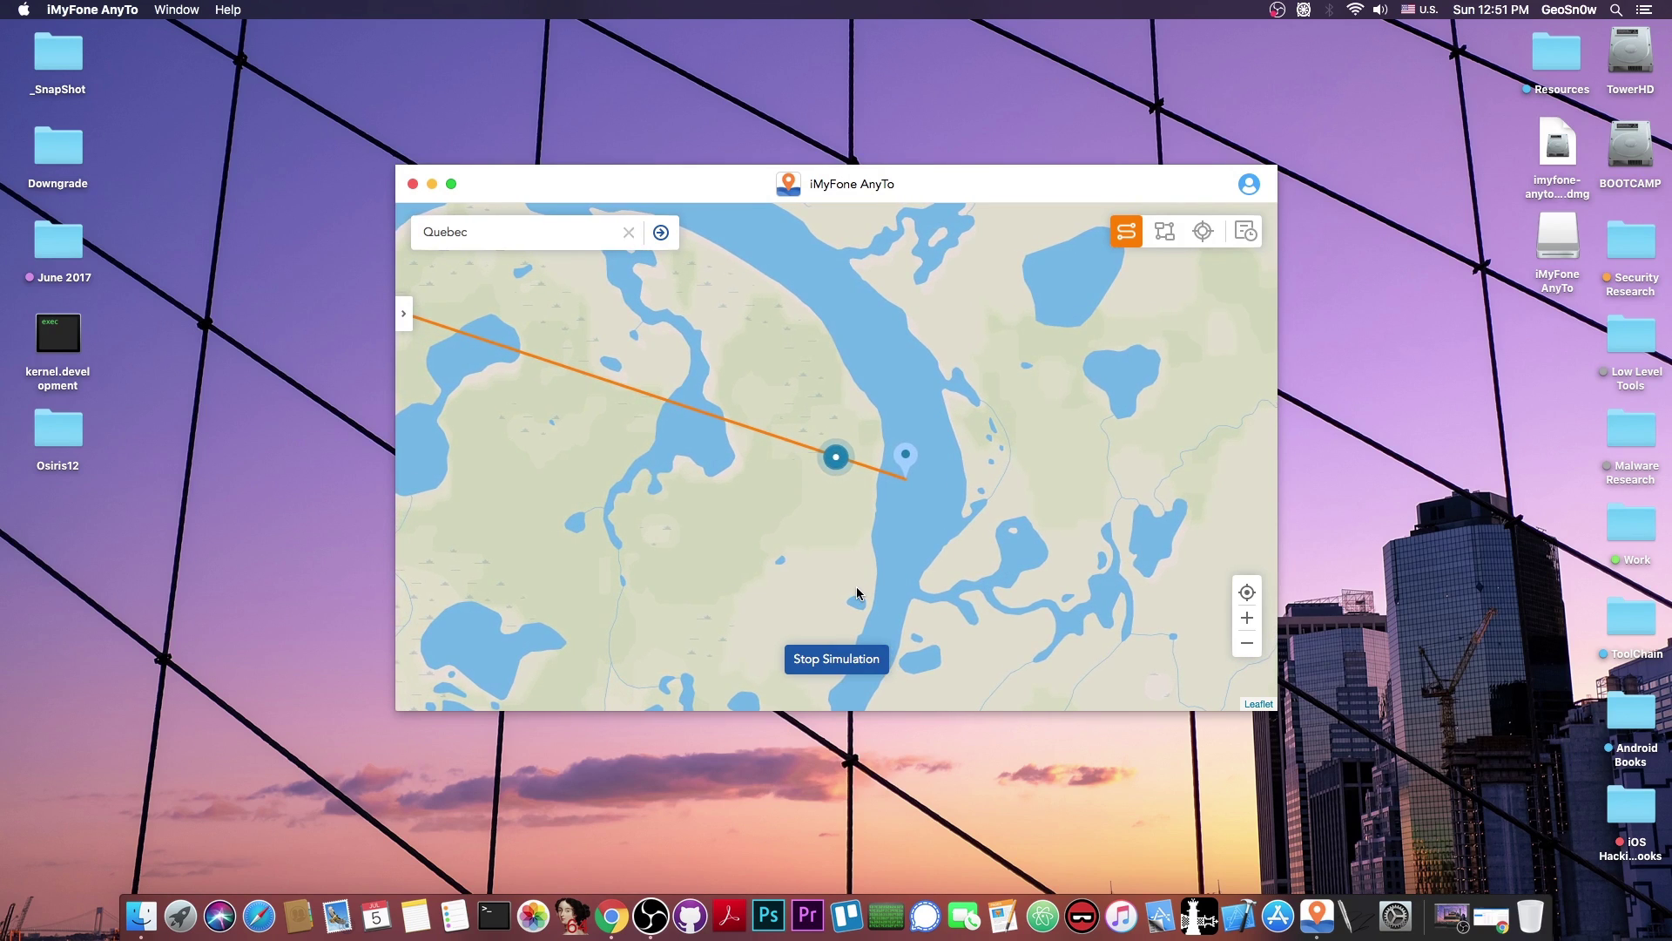
# Quit the simulation, relaunch AnyTo and teleport the iPhone 279.96 m within Québec
pyautogui.click(834, 667)
pyautogui.click(882, 451)
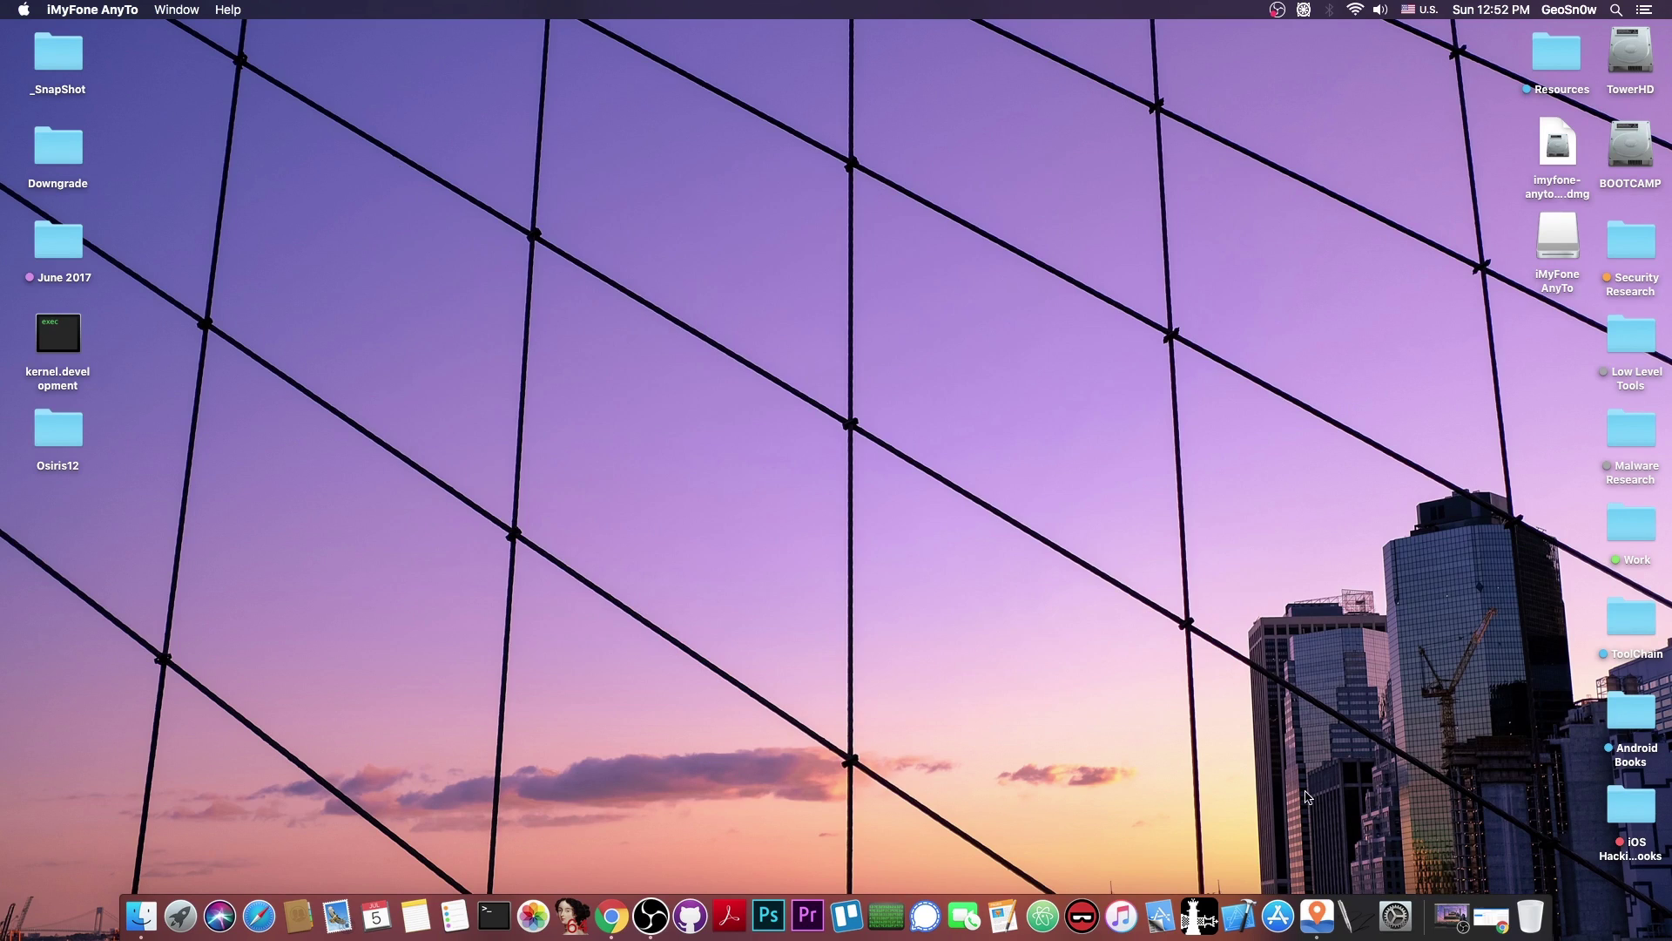
pyautogui.click(1317, 915)
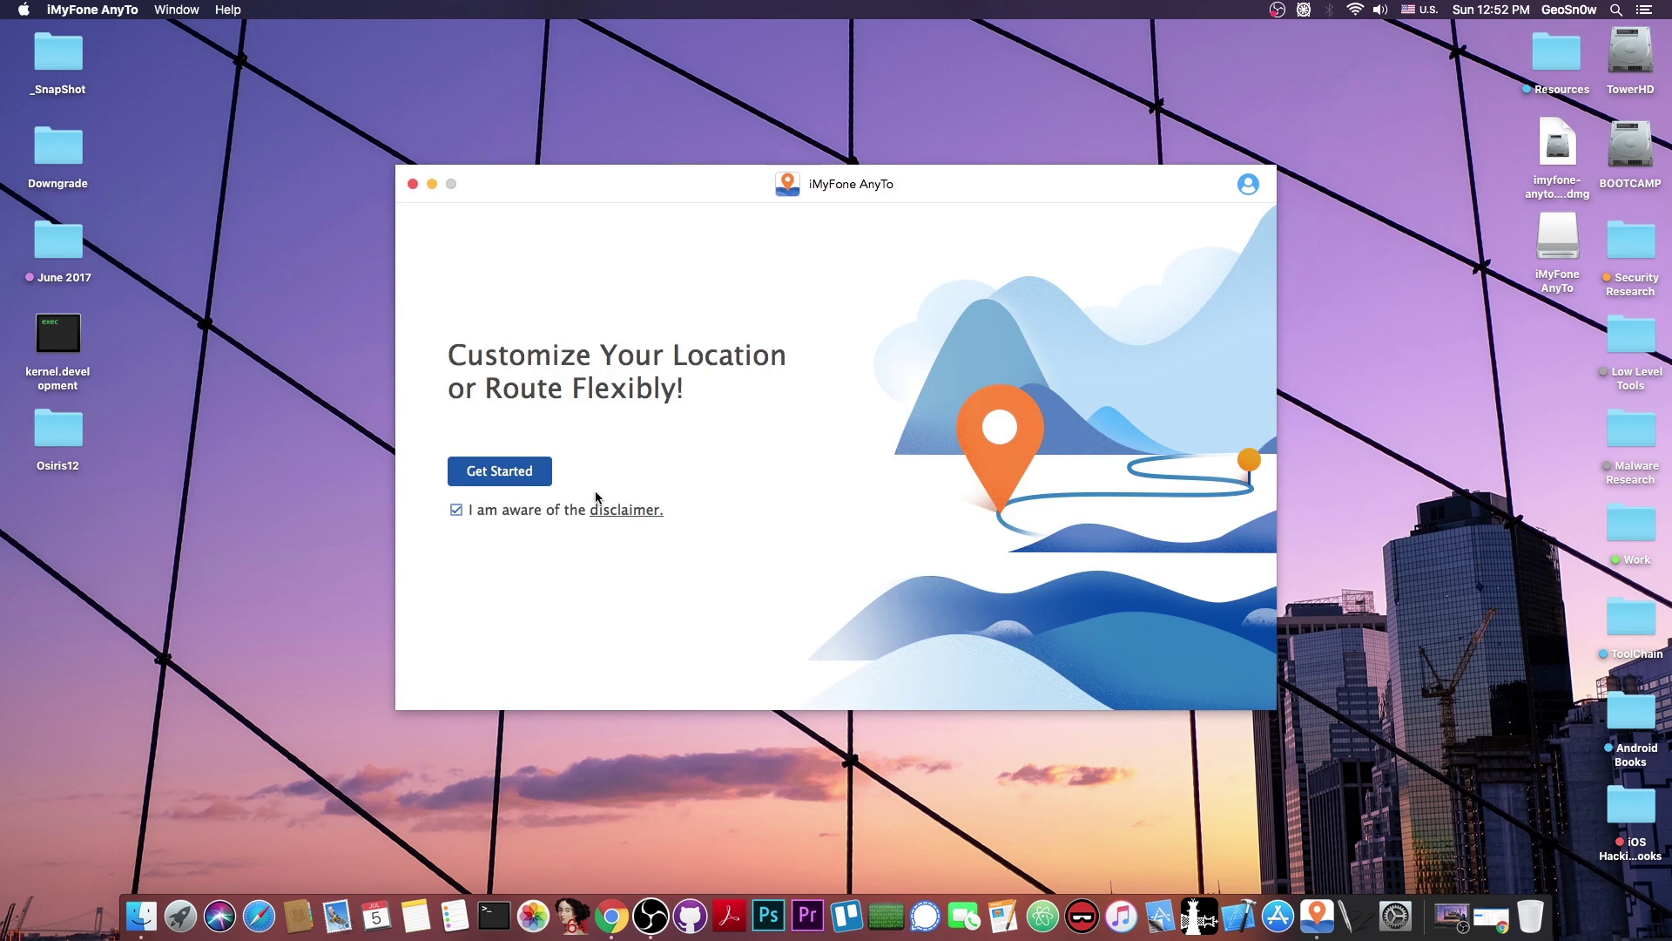
pyautogui.click(545, 478)
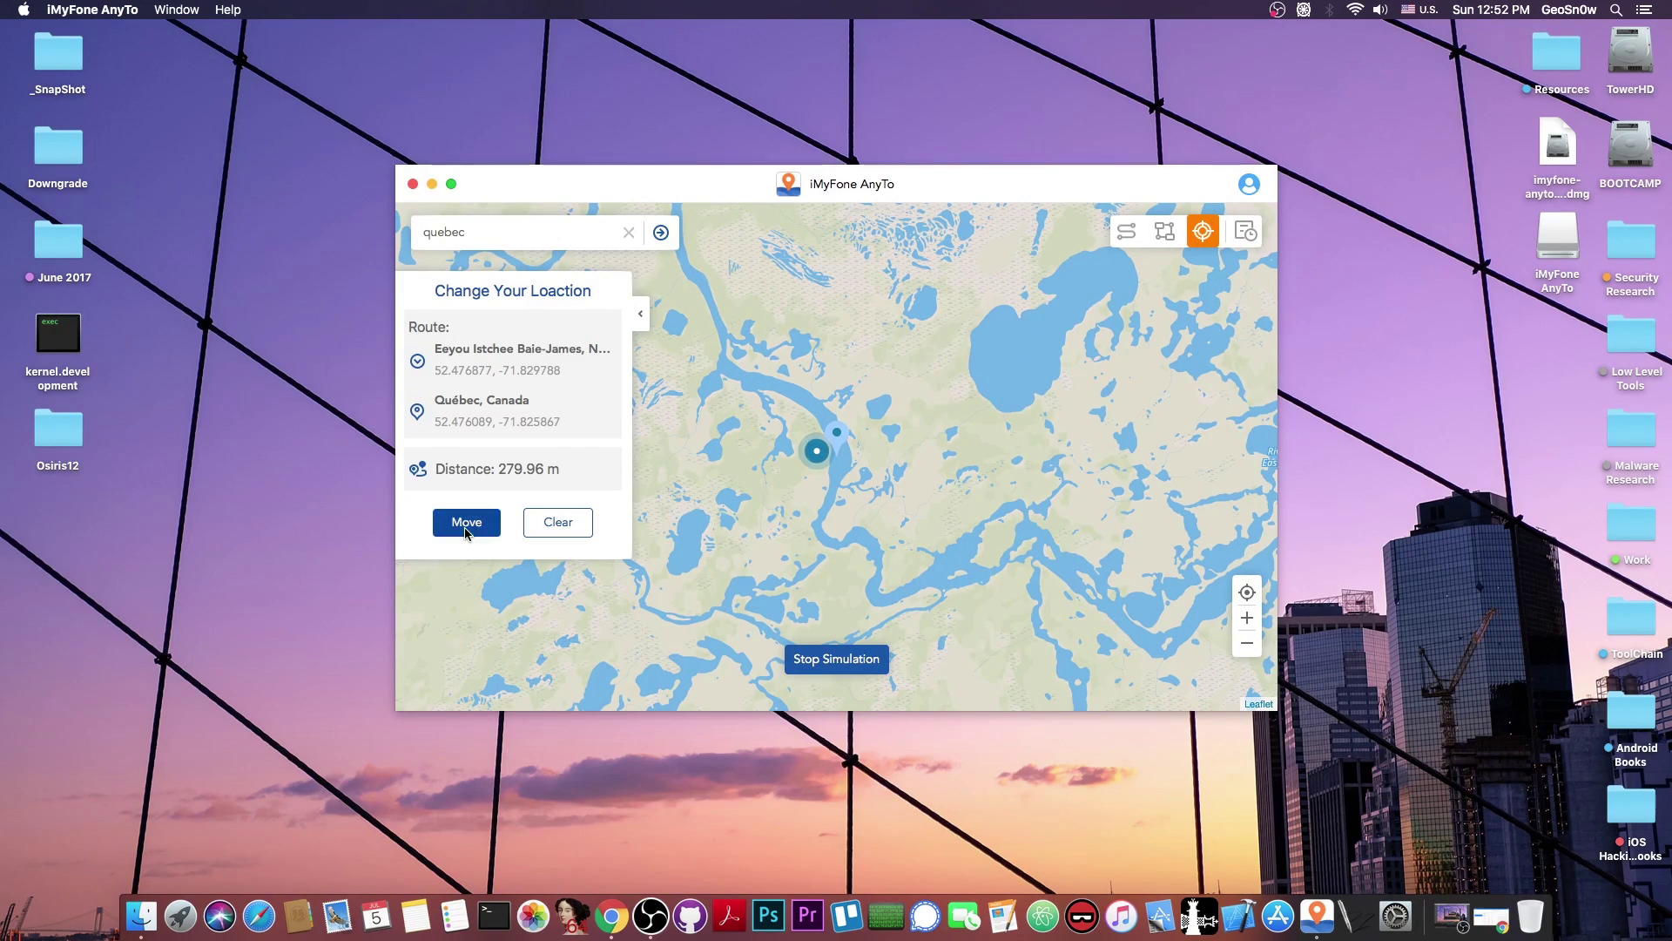
pyautogui.click(466, 526)
pyautogui.click(857, 452)
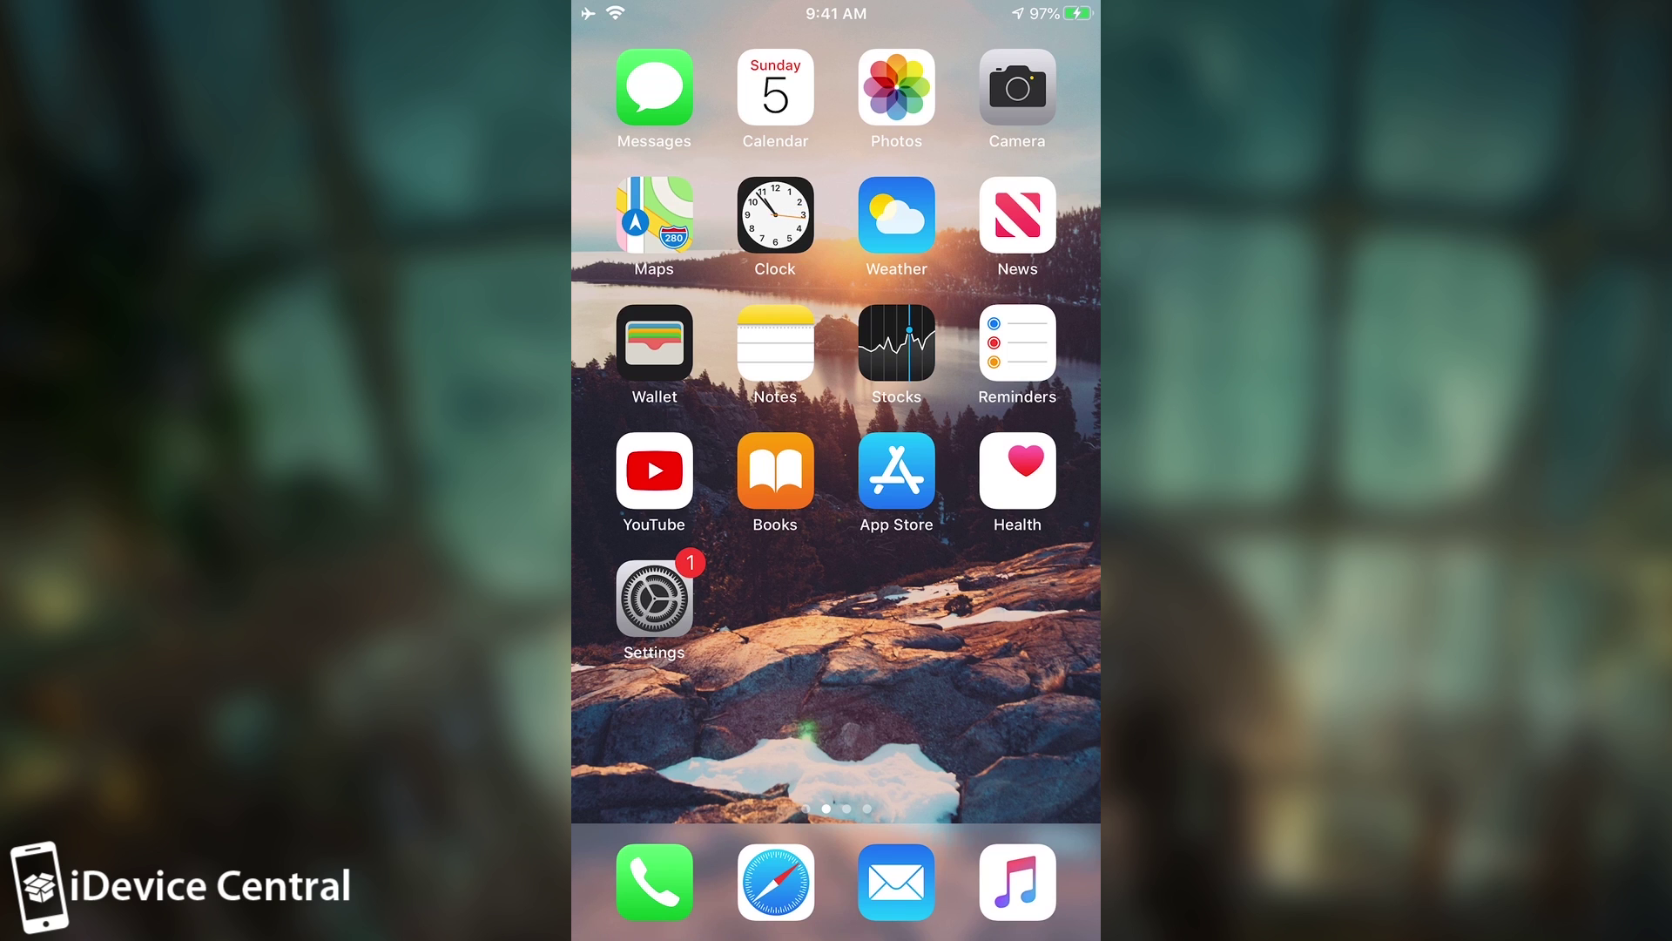
# Open Apple Maps, zoom out to confirm the location dot in Quebec, then leave the app
pyautogui.click(654, 215)
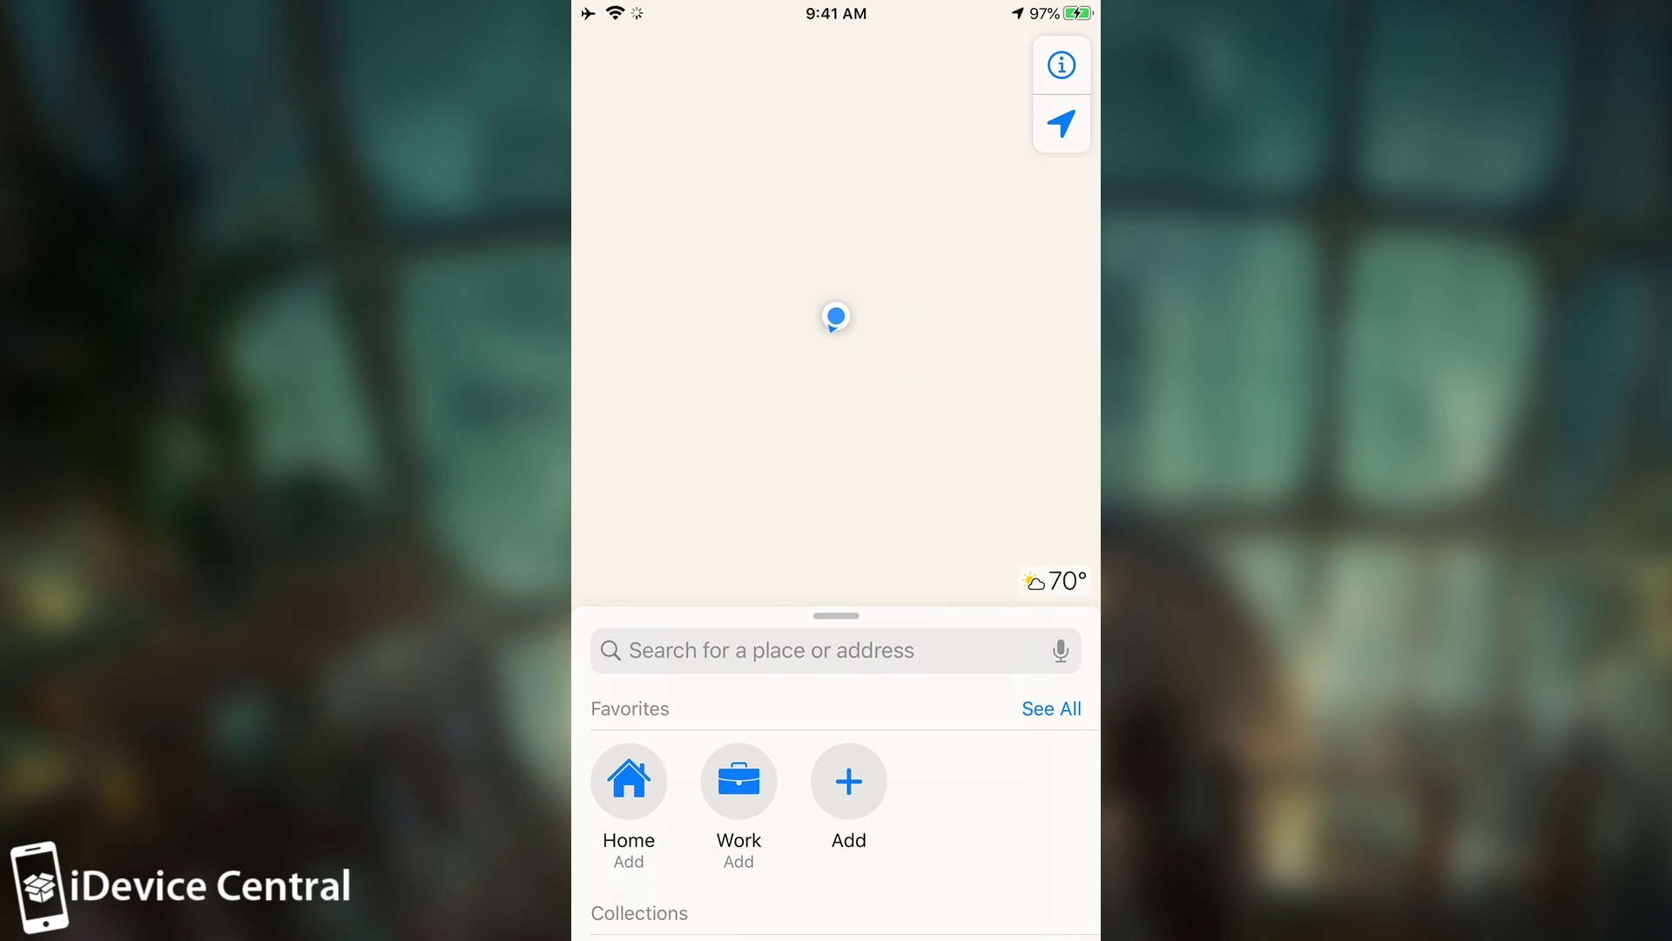
pyautogui.moveTo(836, 435); pyautogui.dragTo(855, 511)
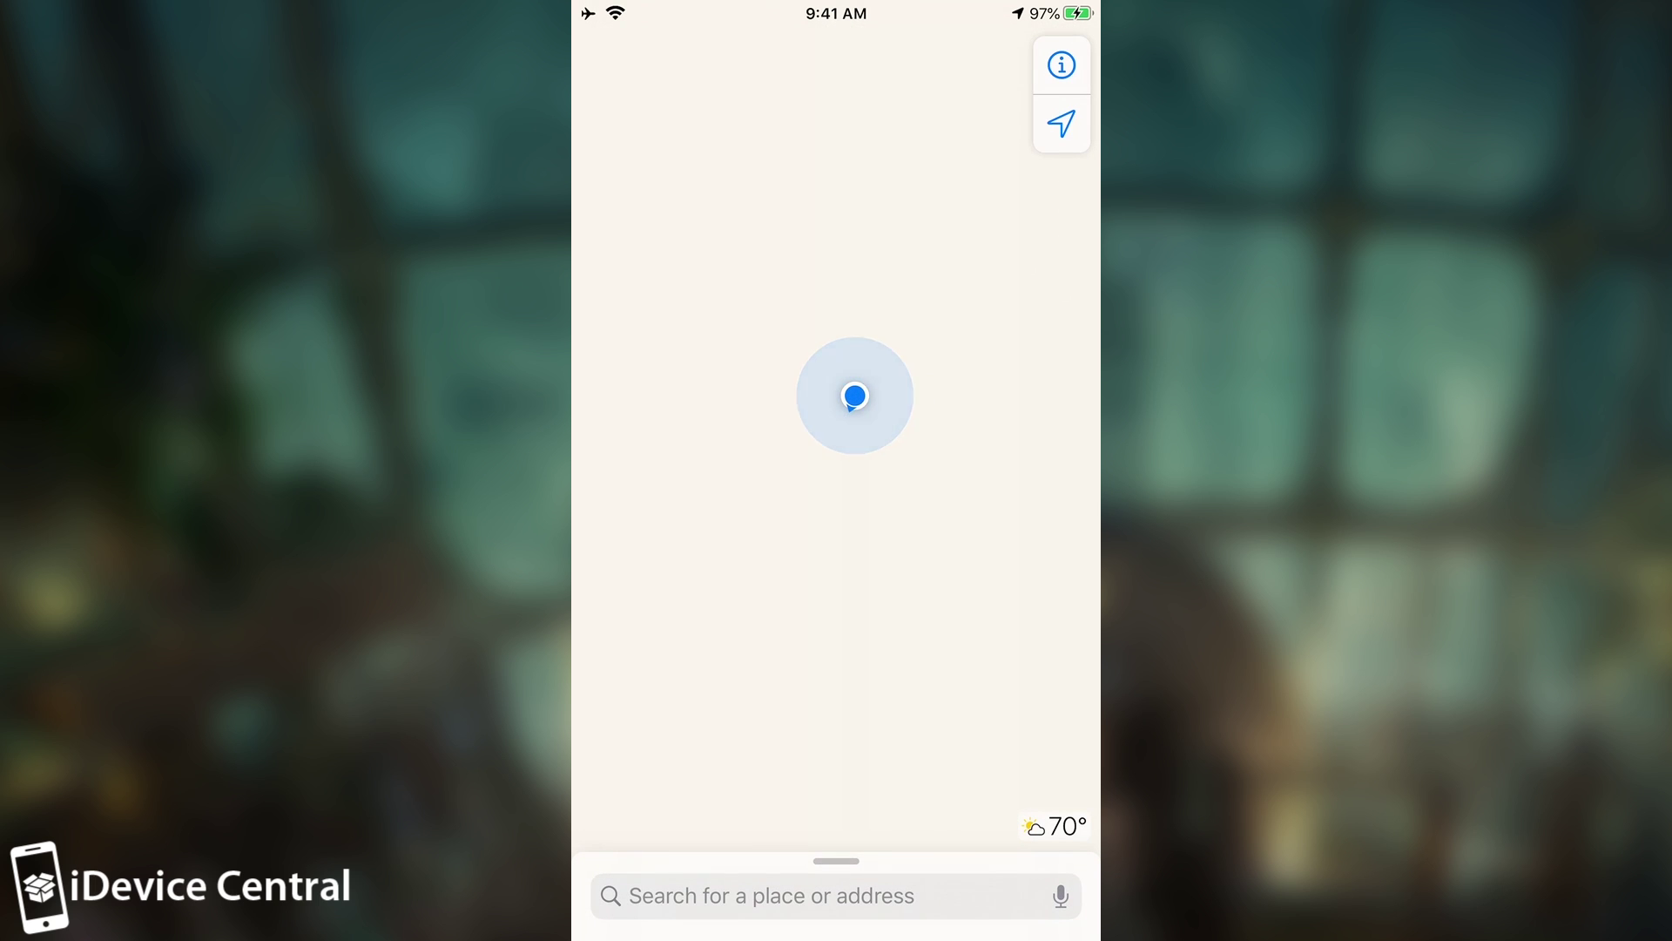
pyautogui.scroll(-5, 836, 435)
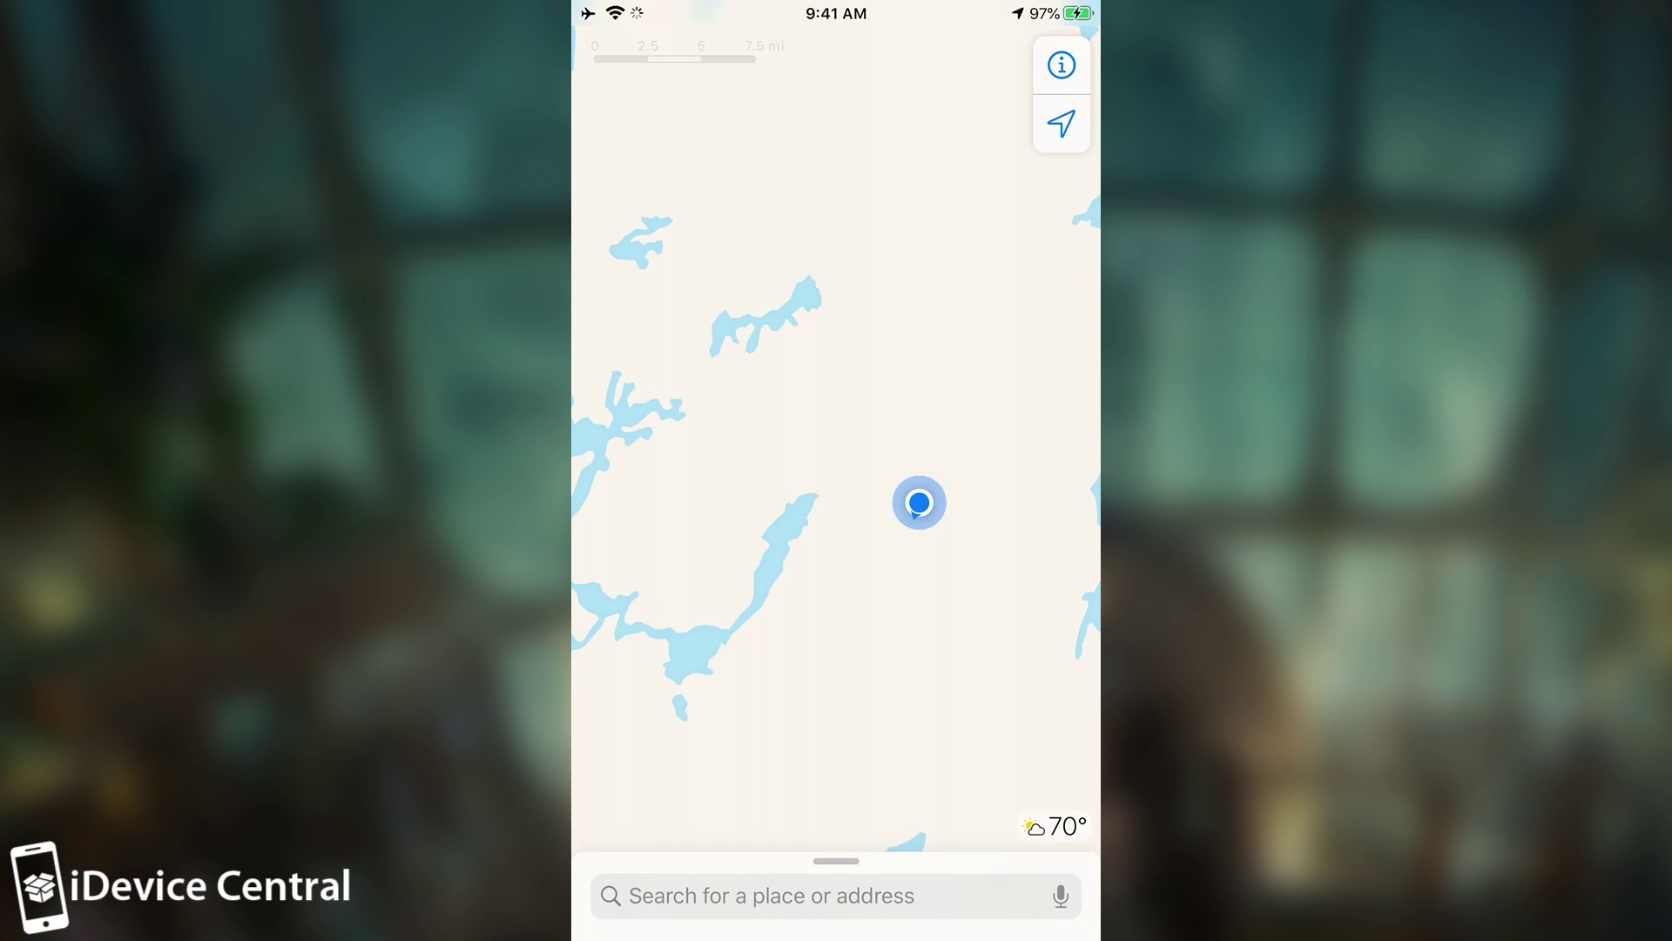
pyautogui.scroll(-6, 836, 435)
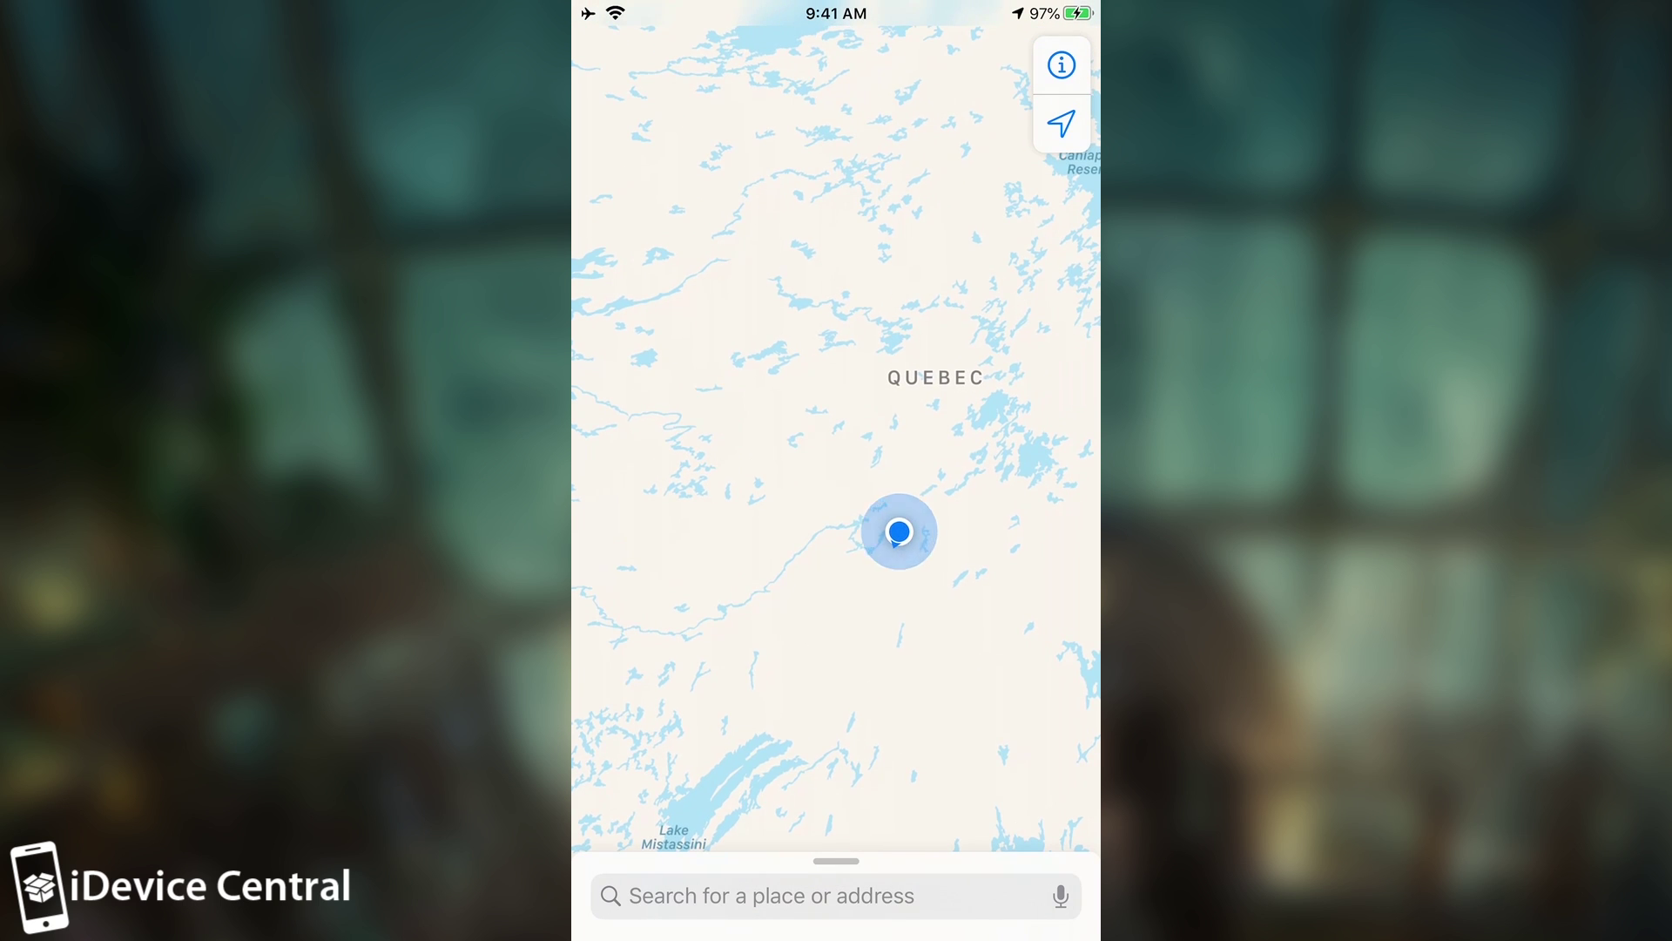
pyautogui.scroll(-5, 836, 436)
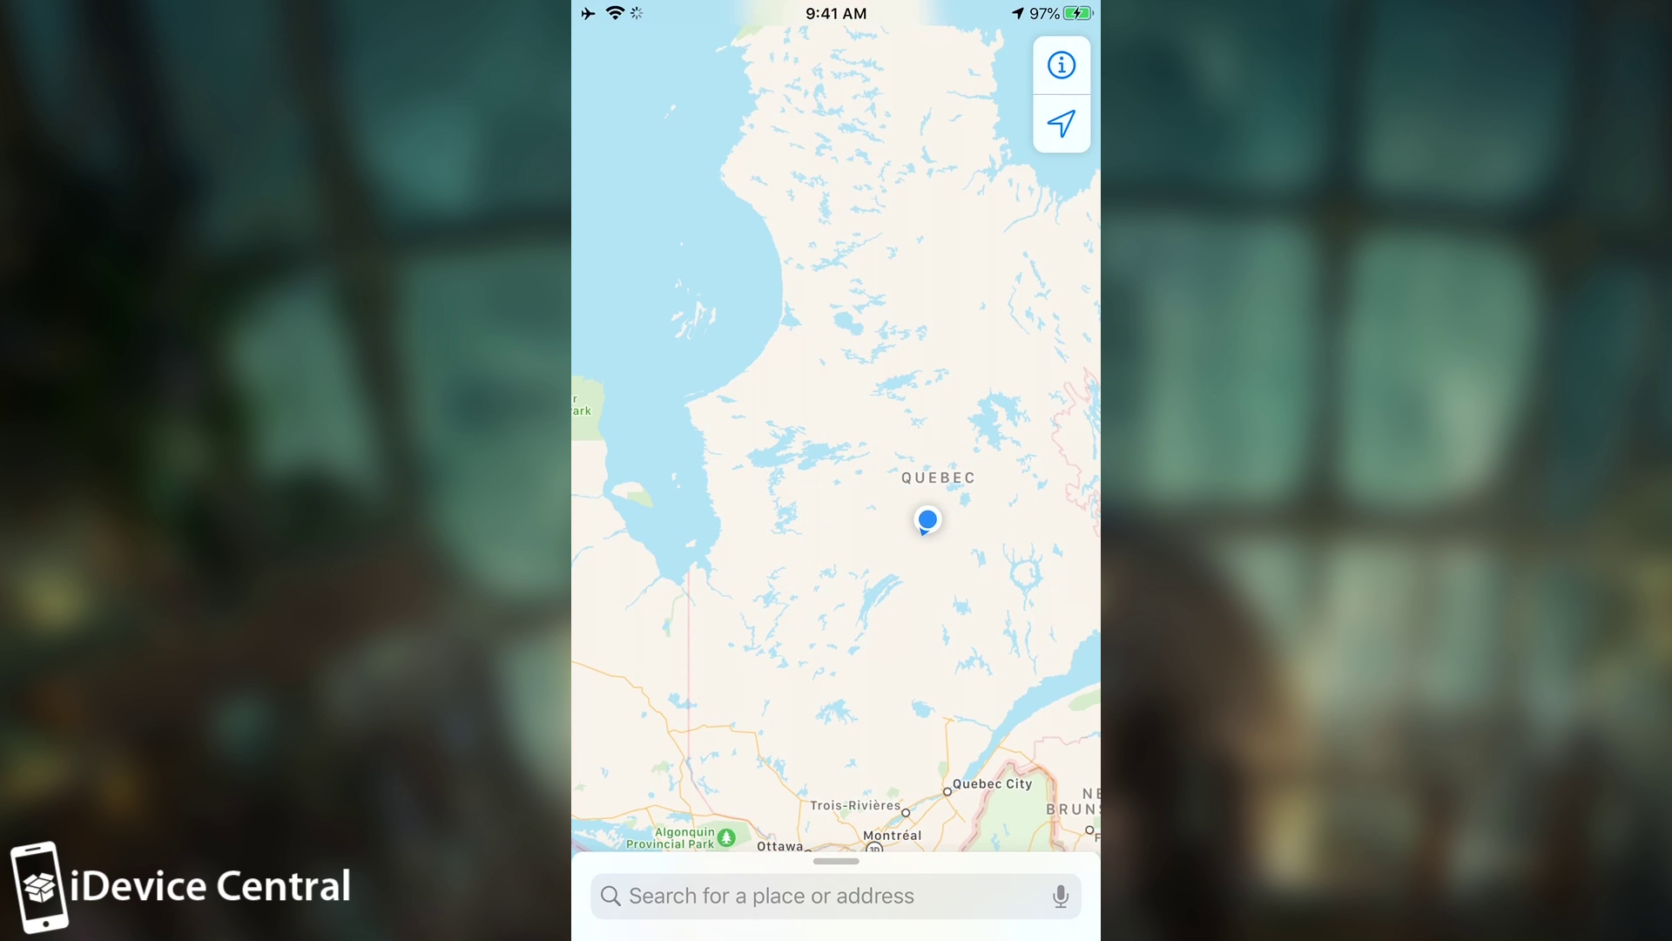
pyautogui.moveTo(836, 932); pyautogui.dragTo(837, 523)
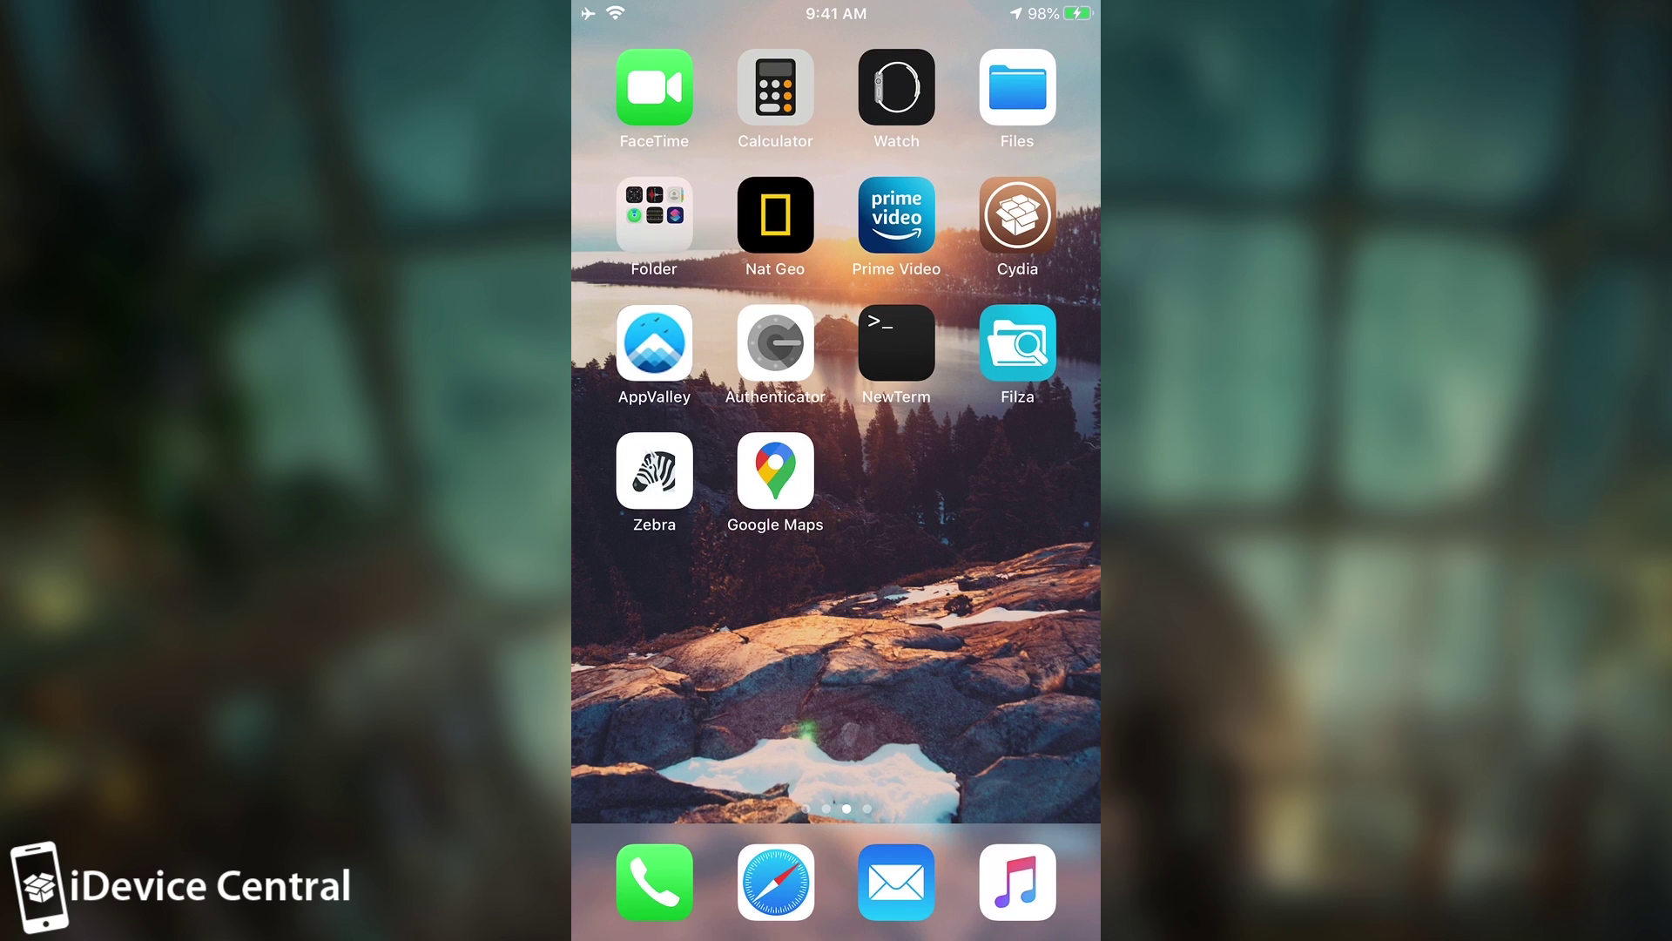
# Open Google Maps and recenter on the current location at New York City Hall
pyautogui.moveTo(680, 610)
pyautogui.mouseDown()
pyautogui.moveTo(1002, 610)
pyautogui.moveTo(680, 610)
pyautogui.mouseUp()
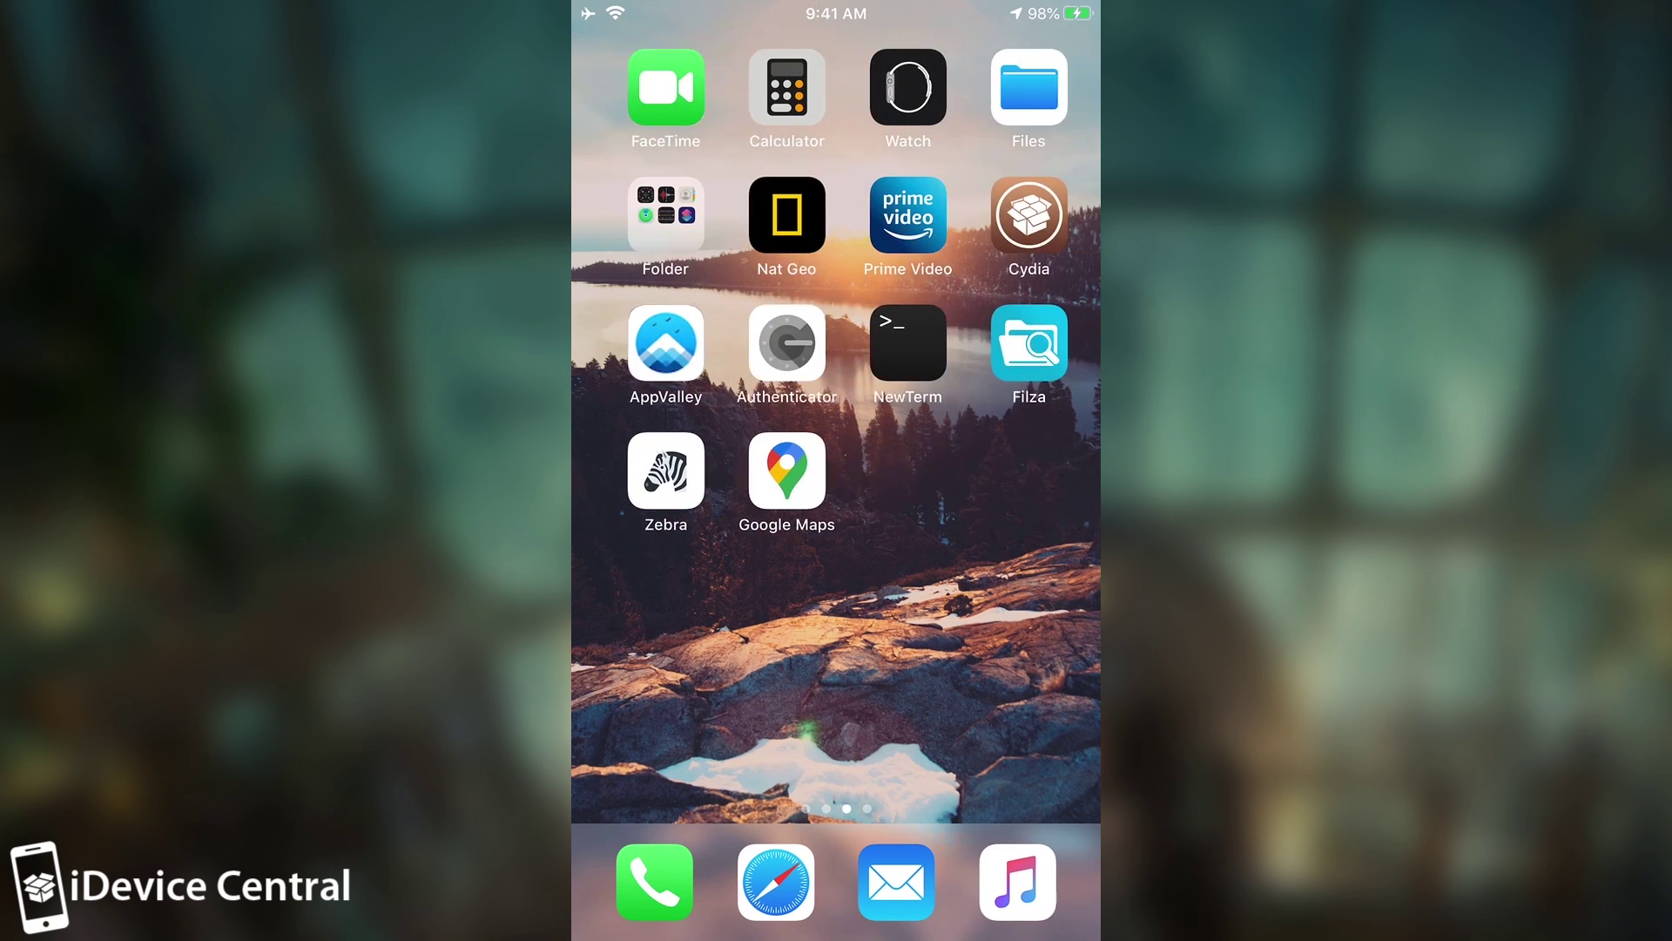
pyautogui.click(787, 467)
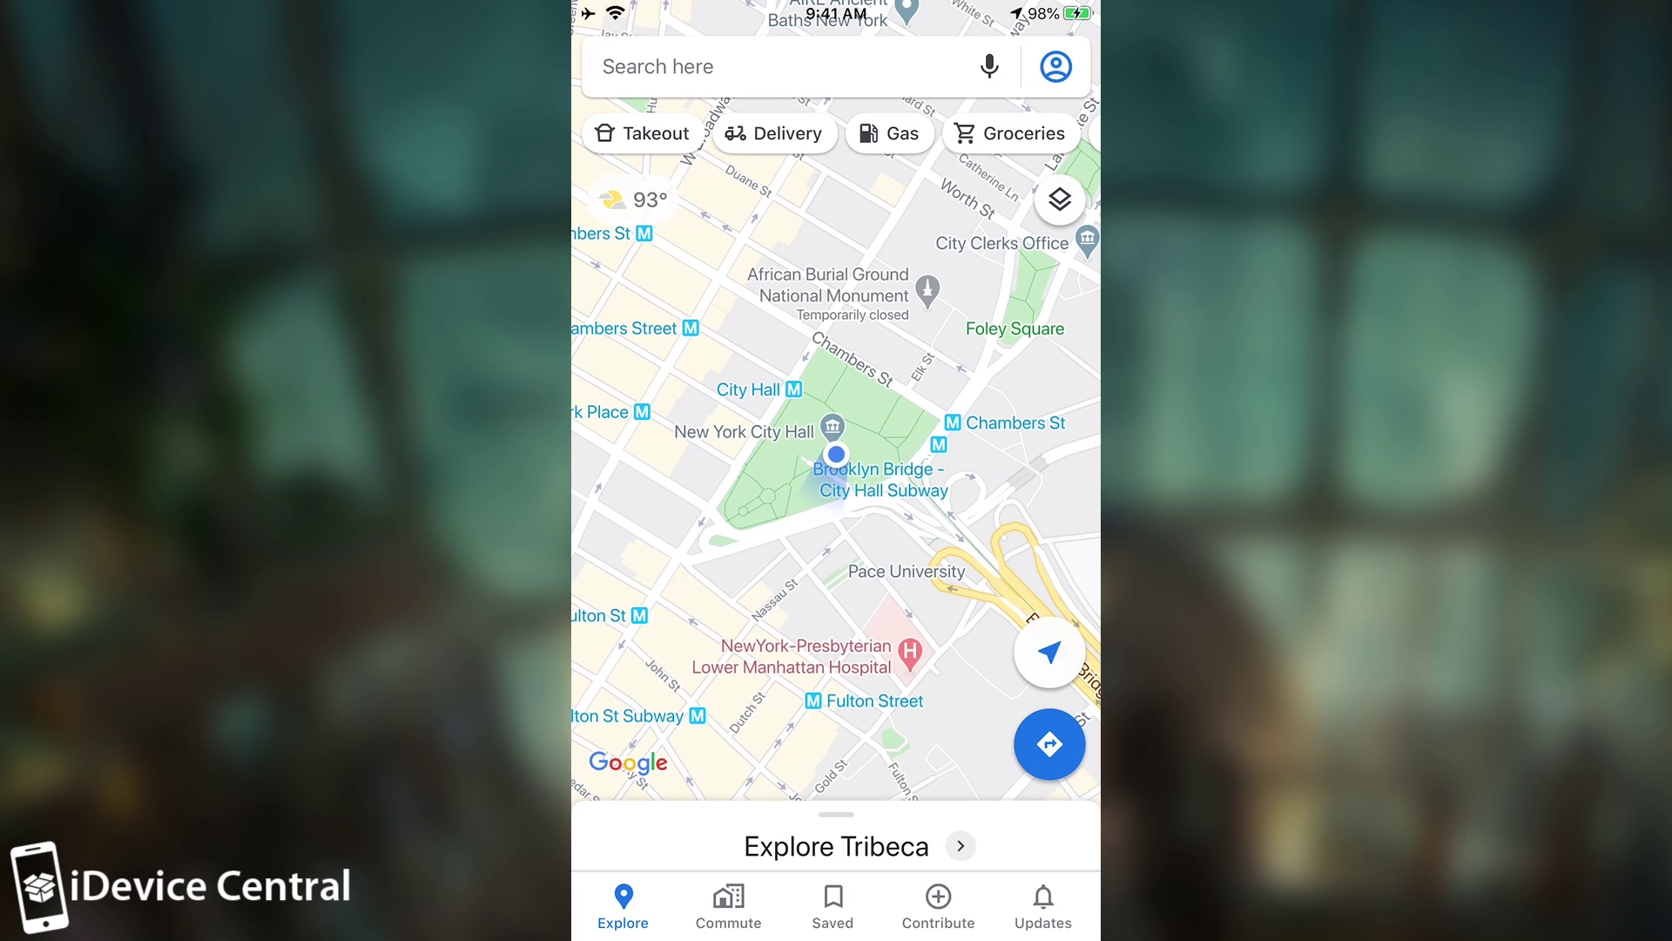
pyautogui.scroll(-5, 836, 453)
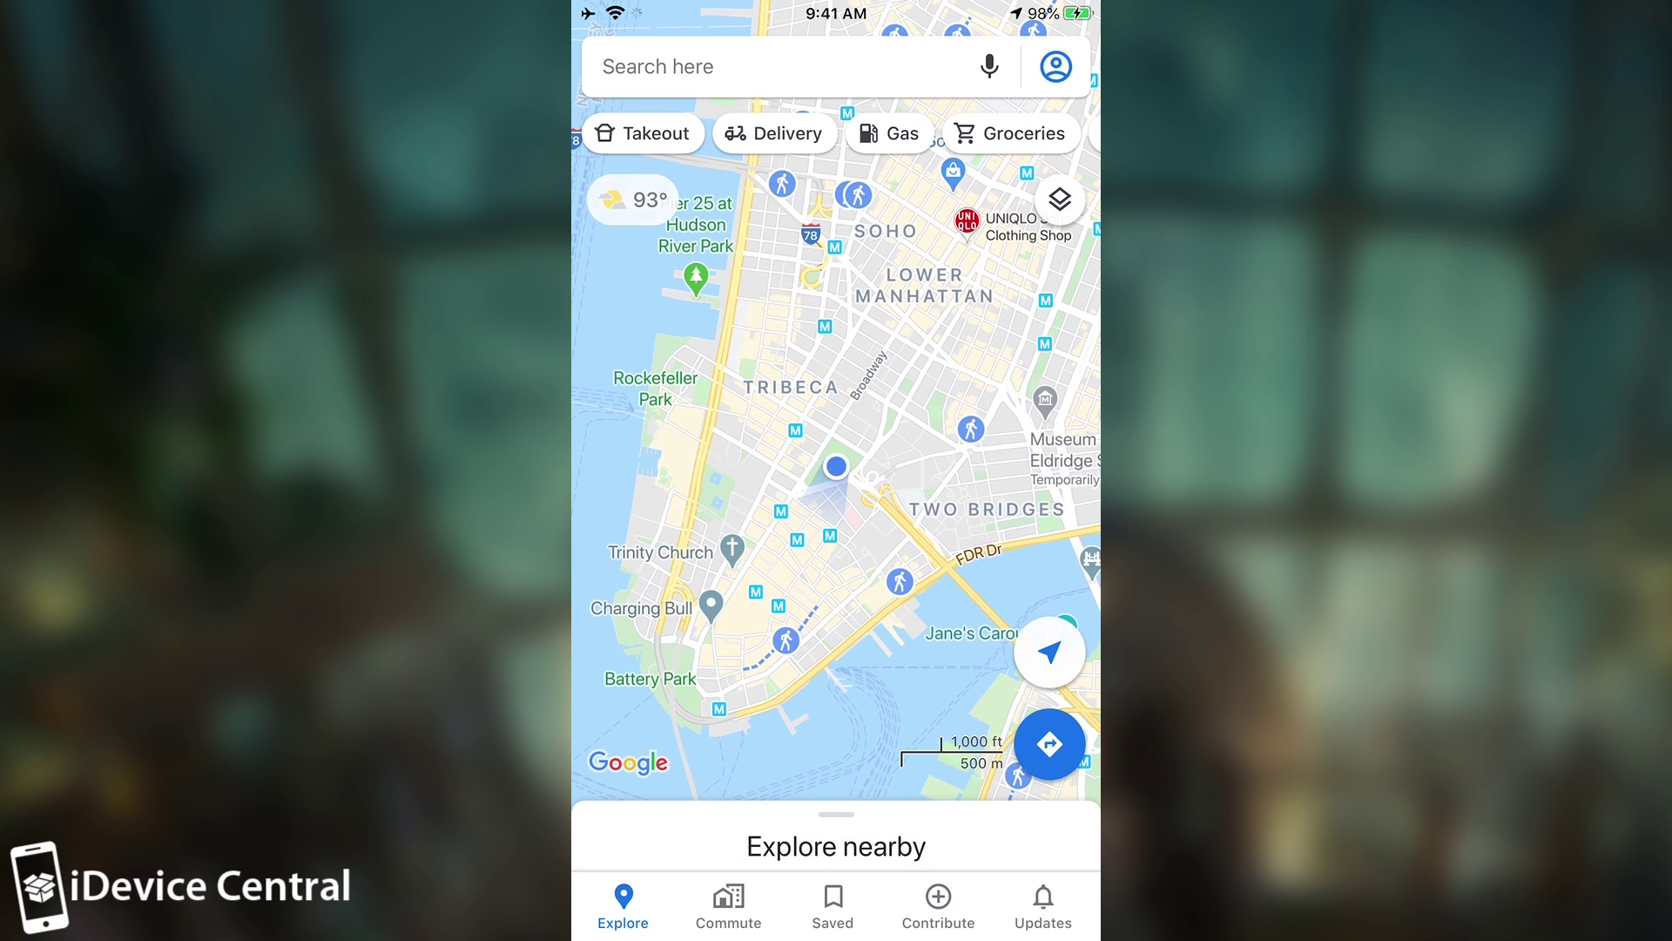
pyautogui.scroll(-3, 837, 466)
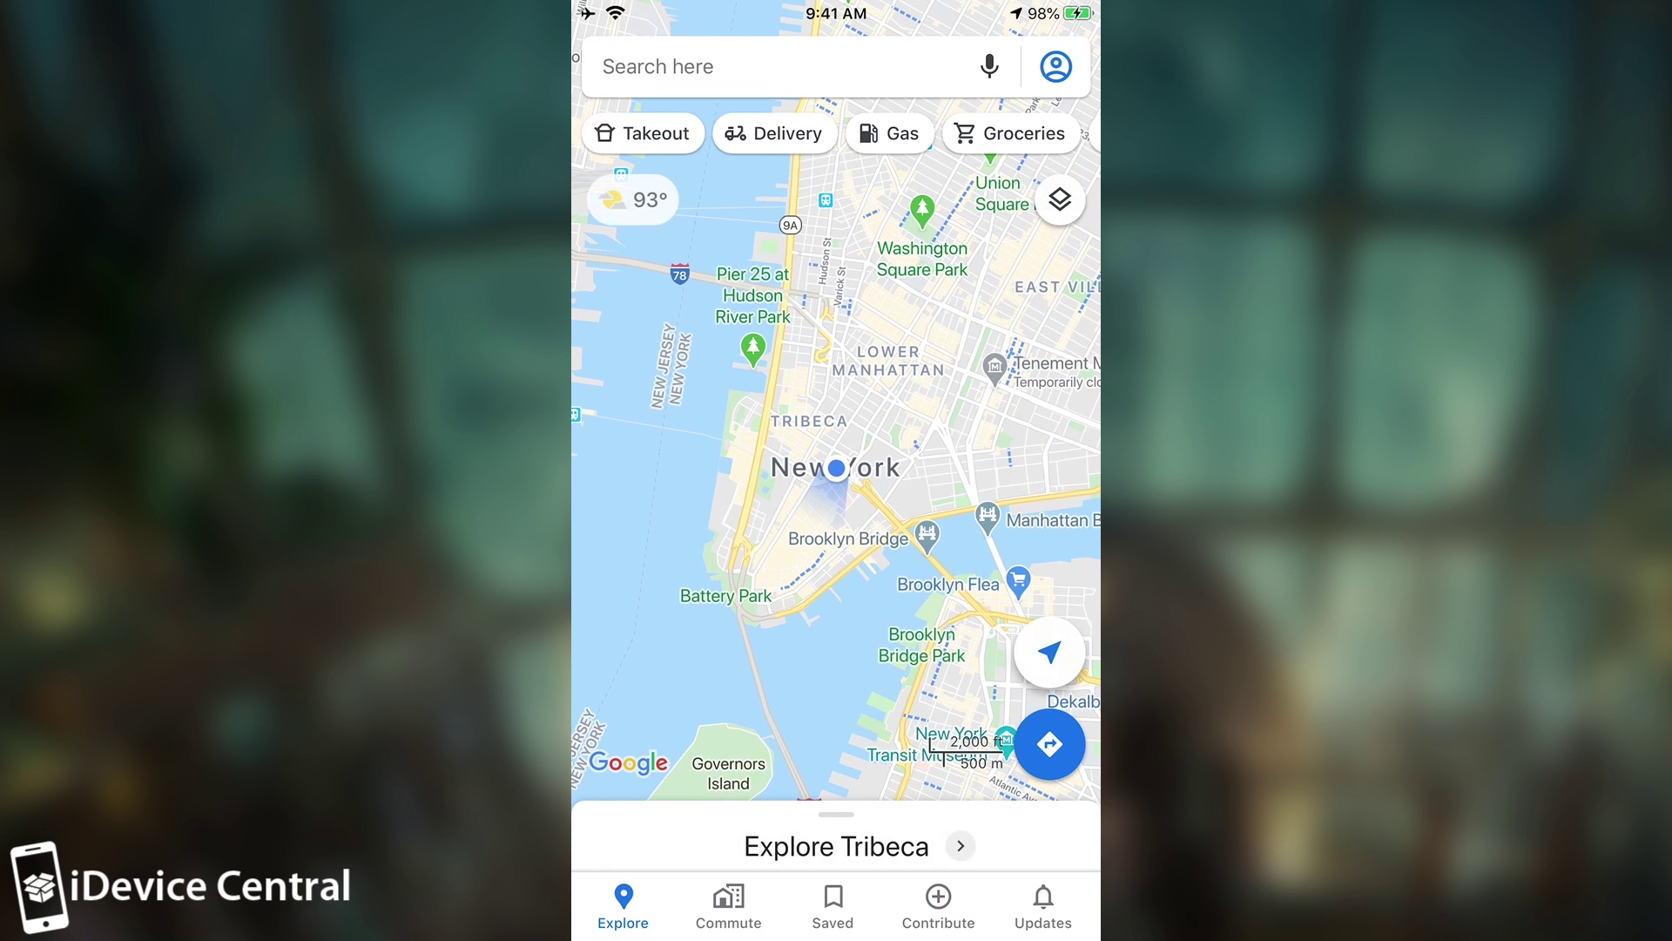
pyautogui.click(1049, 651)
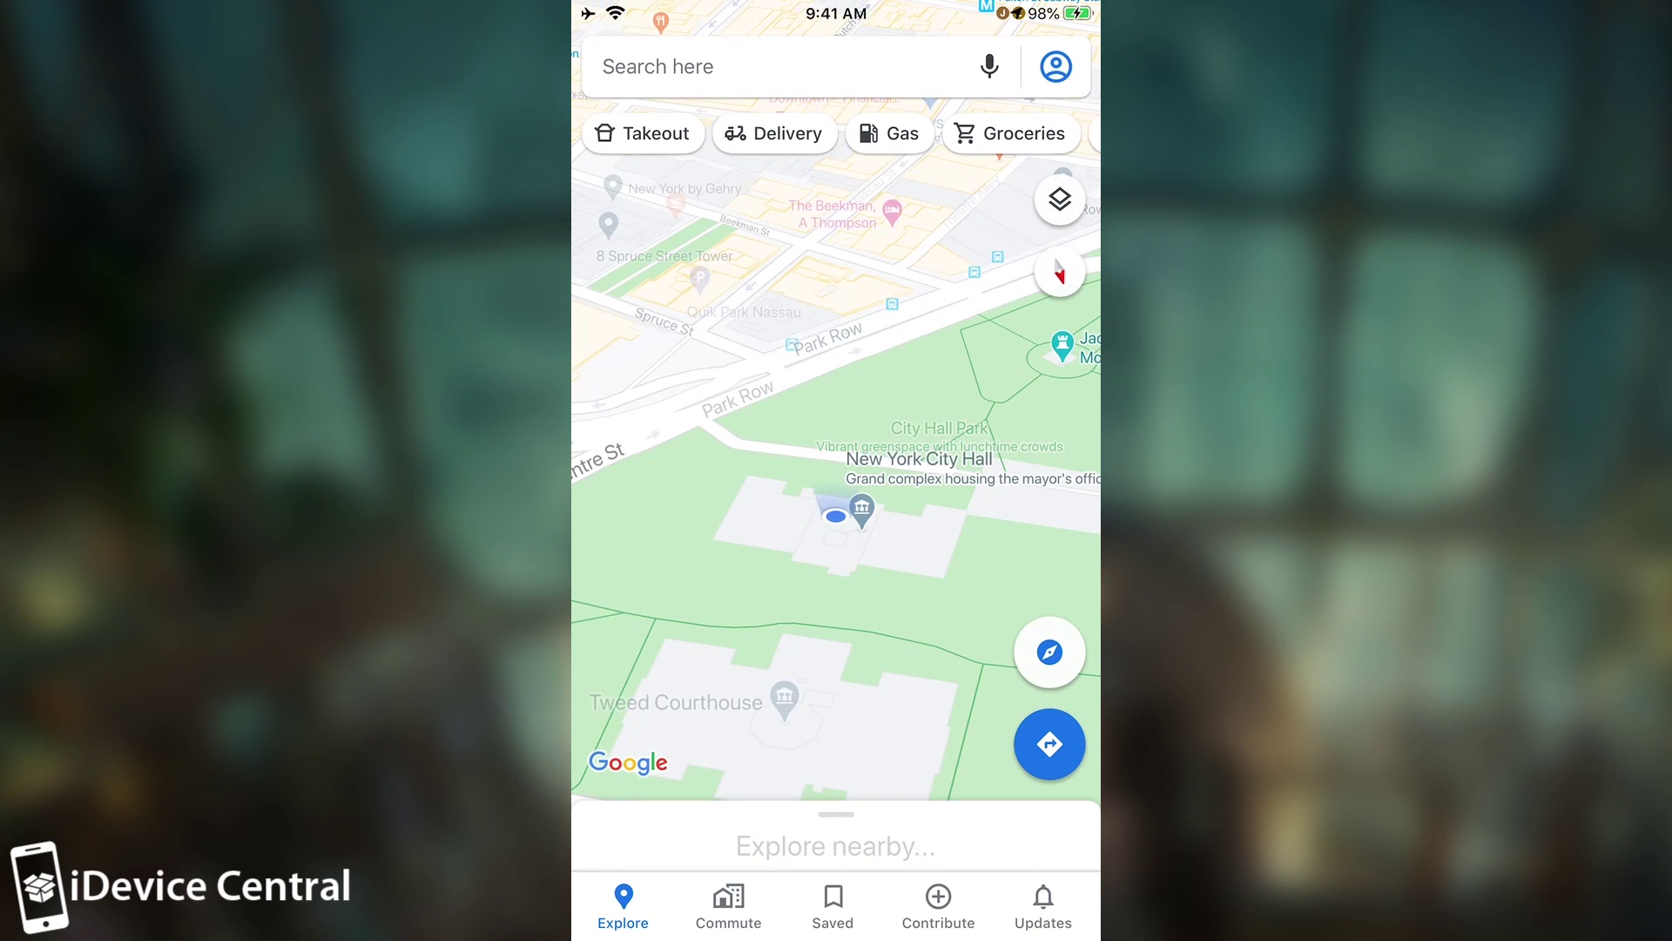